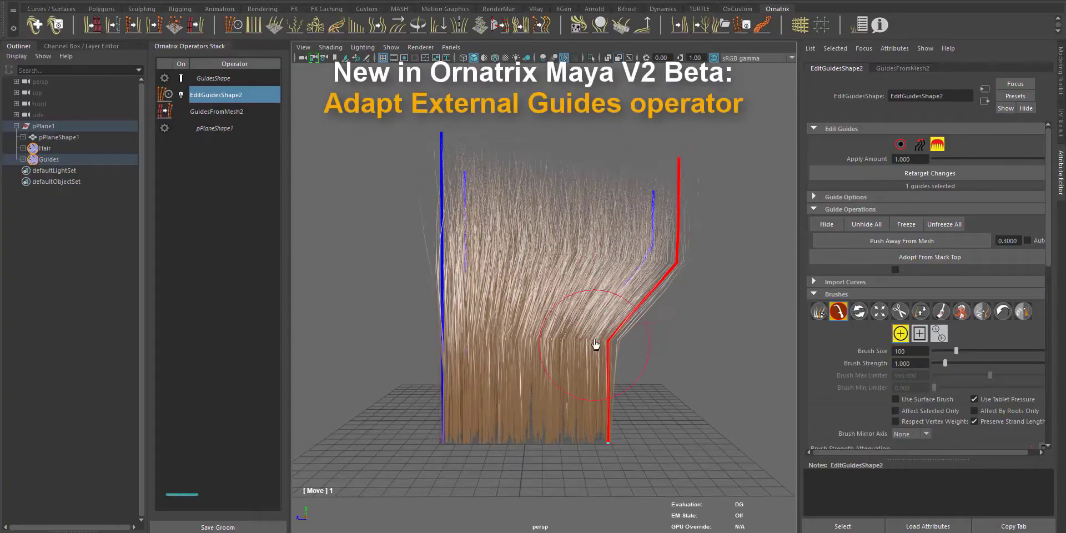
# Bend the control guides outward with the Edit Guides brush and lower the AdoptExternalGuides1 amount to about 0.087.
pyautogui.moveTo(595, 344); pyautogui.dragTo(665, 201)
pyautogui.moveTo(450, 360)
pyautogui.mouseDown()
pyautogui.moveTo(389, 350)
pyautogui.moveTo(436, 405)
pyautogui.moveTo(483, 298)
pyautogui.moveTo(524, 293)
pyautogui.moveTo(488, 349)
pyautogui.moveTo(498, 343)
pyautogui.moveTo(424, 316)
pyautogui.moveTo(609, 278)
pyautogui.moveTo(676, 185)
pyautogui.moveTo(584, 267)
pyautogui.moveTo(647, 286)
pyautogui.moveTo(554, 290)
pyautogui.moveTo(566, 327)
pyautogui.moveTo(514, 378)
pyautogui.moveTo(611, 222)
pyautogui.moveTo(614, 93)
pyautogui.mouseUp()
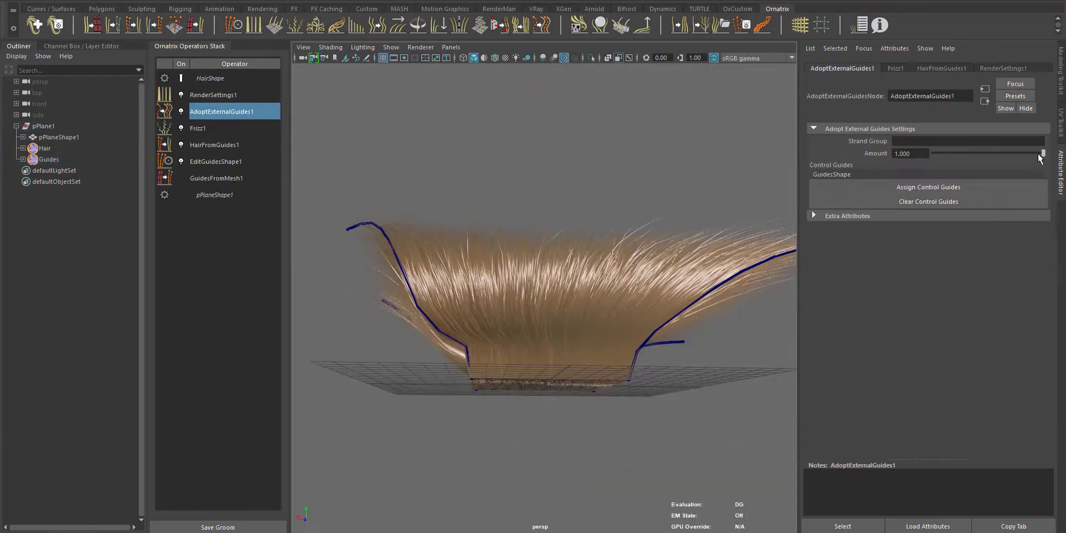
pyautogui.moveTo(1037, 153); pyautogui.dragTo(963, 155)
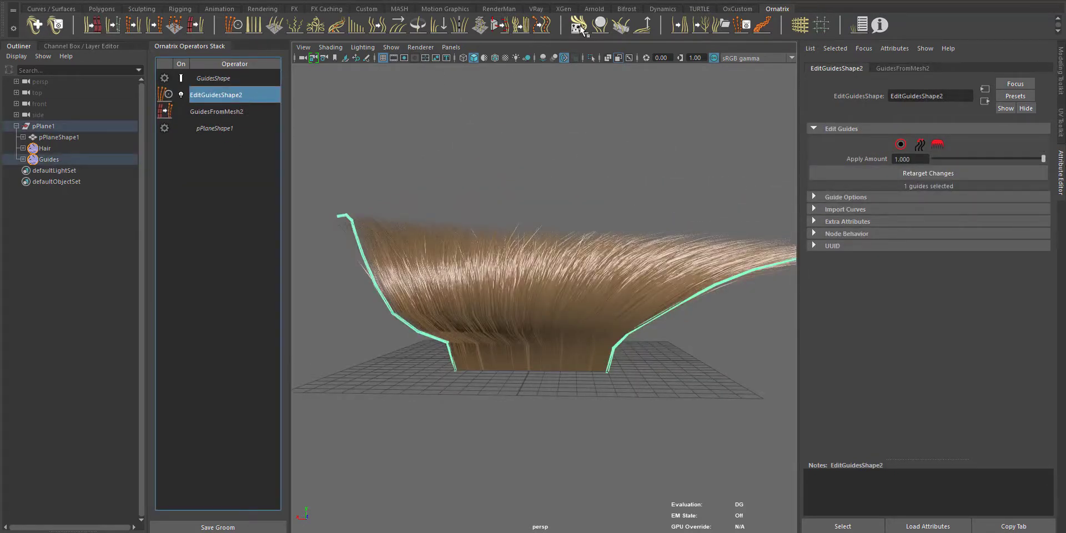
# Add a Moov Physics operator to the guides and examine the simulated hair from several angles.
pyautogui.click(580, 27)
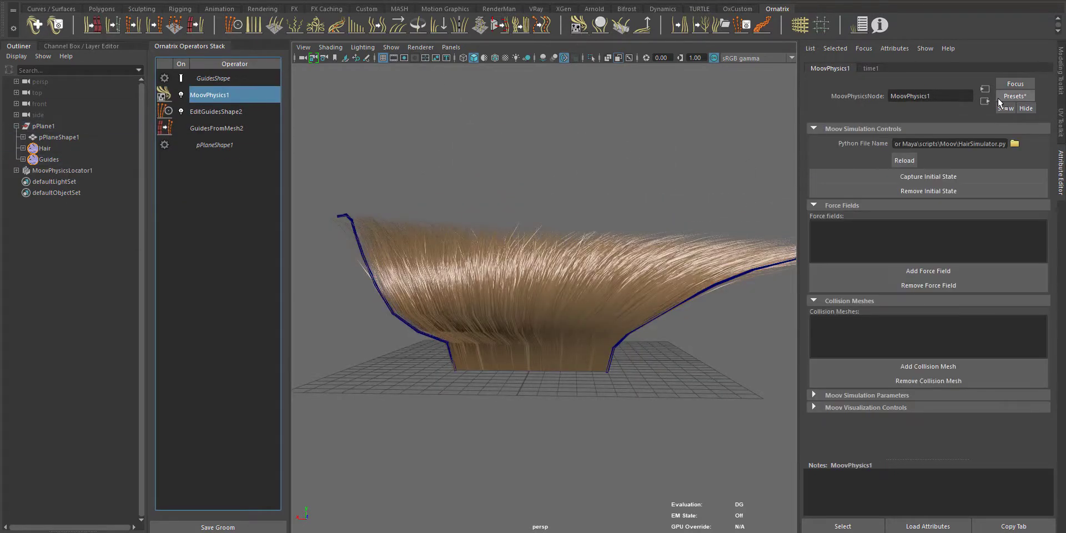
pyautogui.moveTo(988, 126)
pyautogui.click(863, 138)
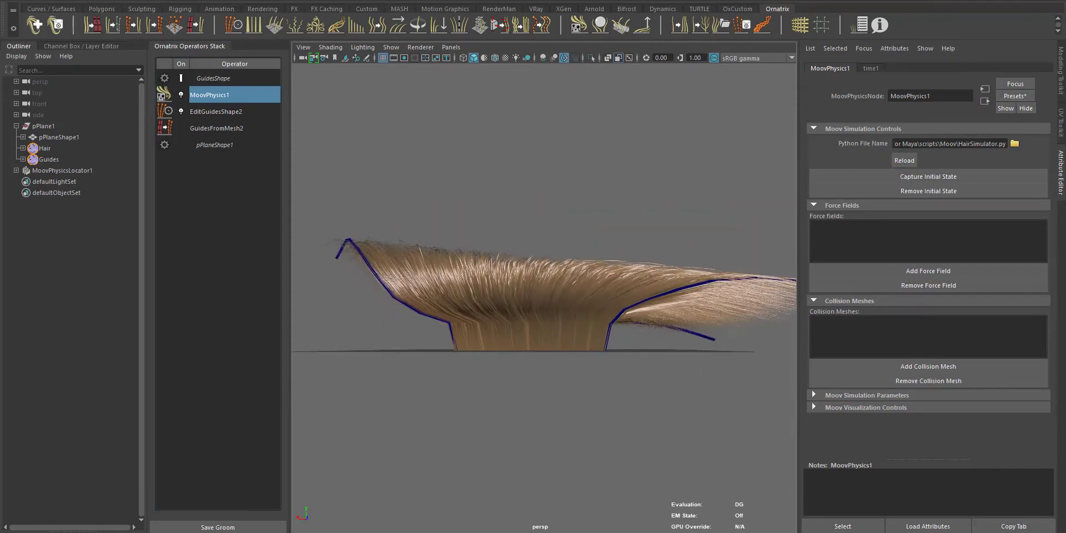
pyautogui.keyDown('alt'); pyautogui.moveTo(582, 387); pyautogui.dragTo(629, 375); pyautogui.keyUp('alt')
pyautogui.keyDown('alt'); pyautogui.moveTo(560, 350); pyautogui.dragTo(633, 388); pyautogui.keyUp('alt')
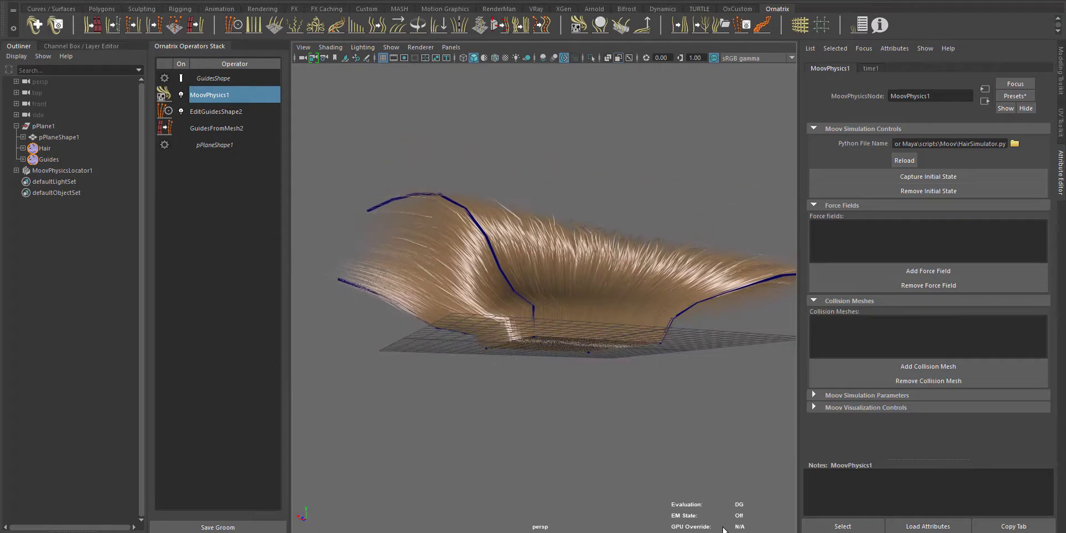
# Collapse the Hair operator stack up to Frizz1 and set the baked hair's Display Fraction to 1.000.
pyautogui.click(64, 148)
pyautogui.click(201, 131)
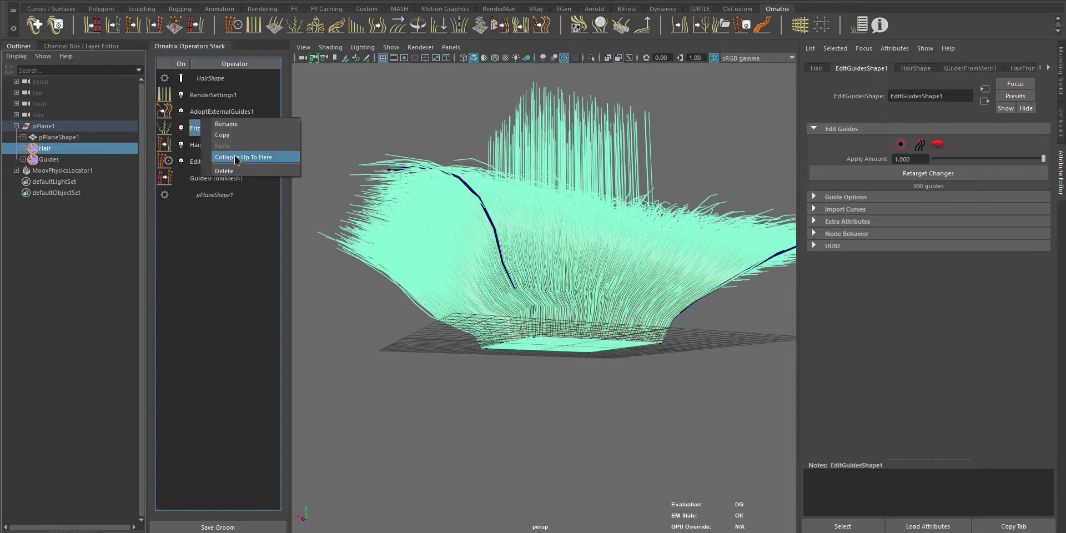
pyautogui.click(236, 160)
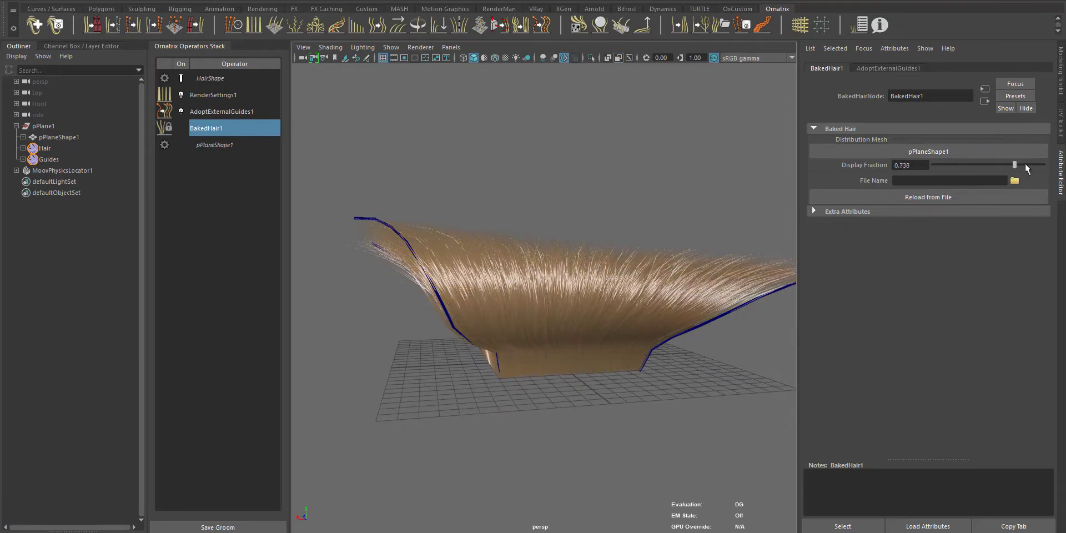
pyautogui.moveTo(1024, 165); pyautogui.dragTo(1043, 164)
pyautogui.keyDown('alt'); pyautogui.moveTo(634, 311); pyautogui.dragTo(634, 283); pyautogui.keyUp('alt')
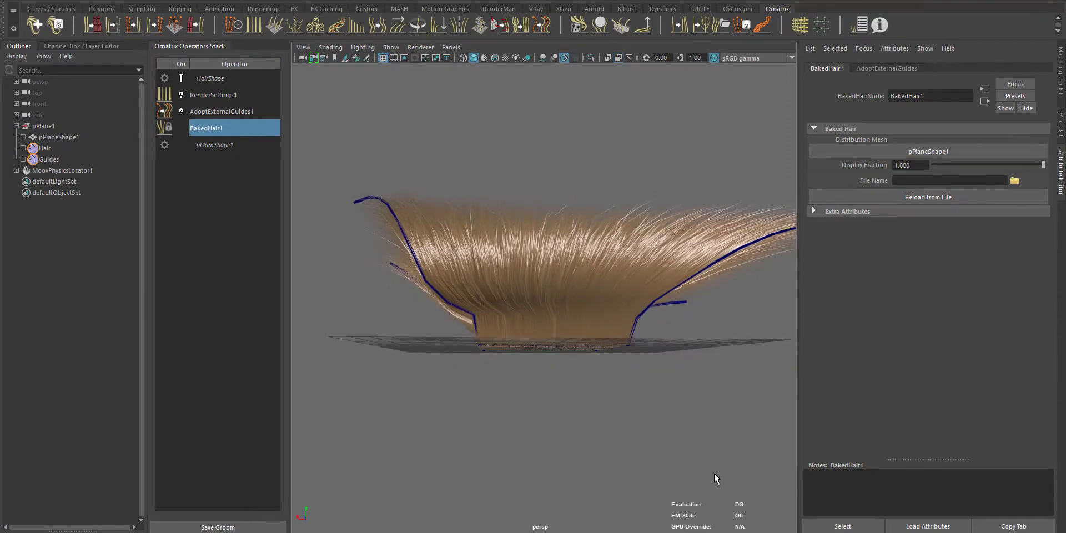
pyautogui.keyDown('alt'); pyautogui.moveTo(613, 363); pyautogui.dragTo(565, 371); pyautogui.keyUp('alt')
# Collapse the Outliner and Attribute Editor, and turn on screen-space ambient occlusion in the viewport.
pyautogui.click(23, 47)
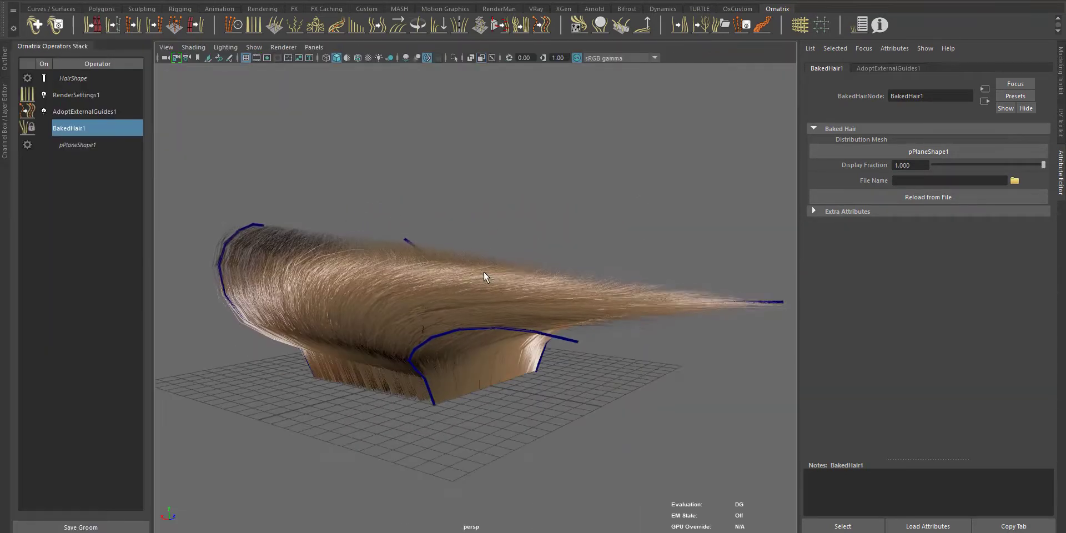
pyautogui.keyDown('alt'); pyautogui.moveTo(485, 276); pyautogui.dragTo(410, 255); pyautogui.keyUp('alt')
pyautogui.click(1060, 172)
pyautogui.keyDown('alt'); pyautogui.moveTo(638, 272); pyautogui.dragTo(533, 222); pyautogui.keyUp('alt')
pyautogui.click(451, 57)
pyautogui.keyDown('alt'); pyautogui.moveTo(494, 125); pyautogui.dragTo(487, 147); pyautogui.keyUp('alt')
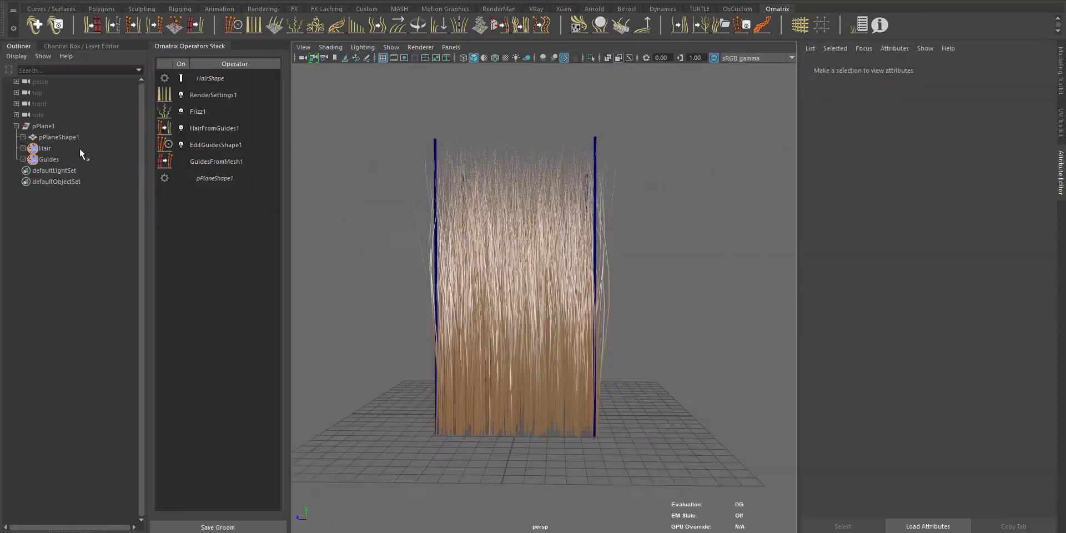
# Try bending the Guides object's strands with the brush of its EditGuidesShape2 operator.
pyautogui.click(67, 149)
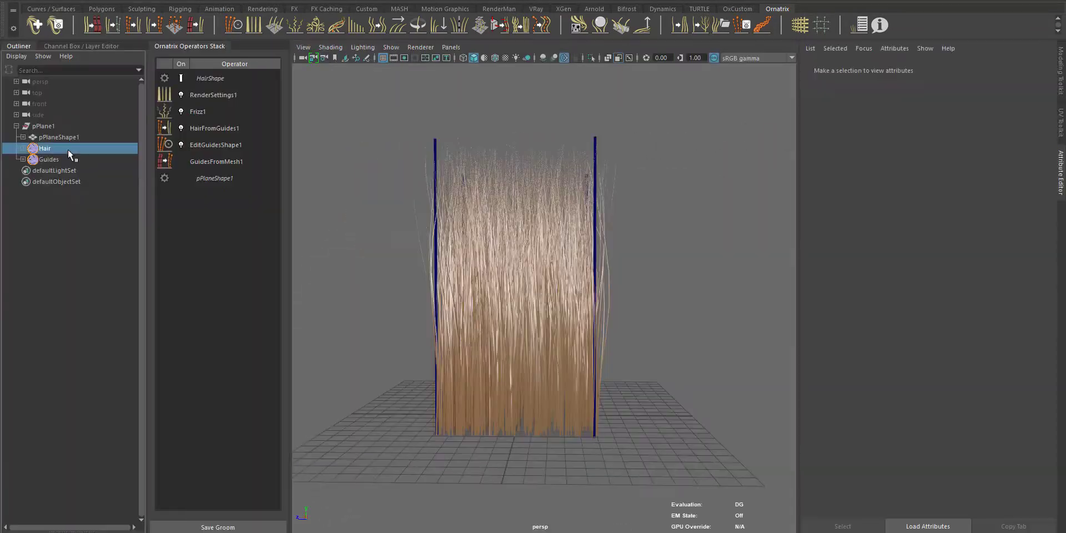
pyautogui.click(67, 160)
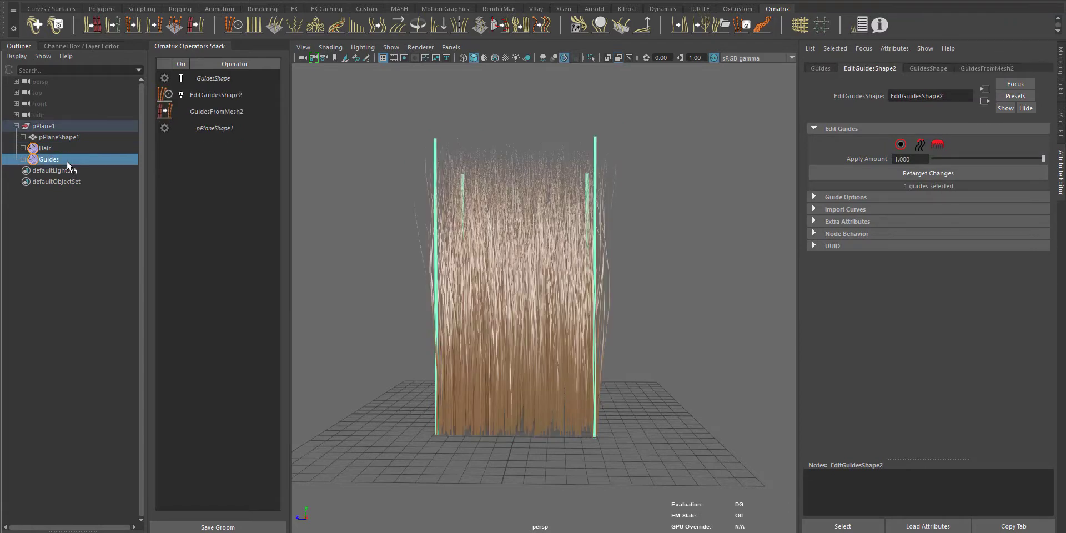
pyautogui.click(223, 98)
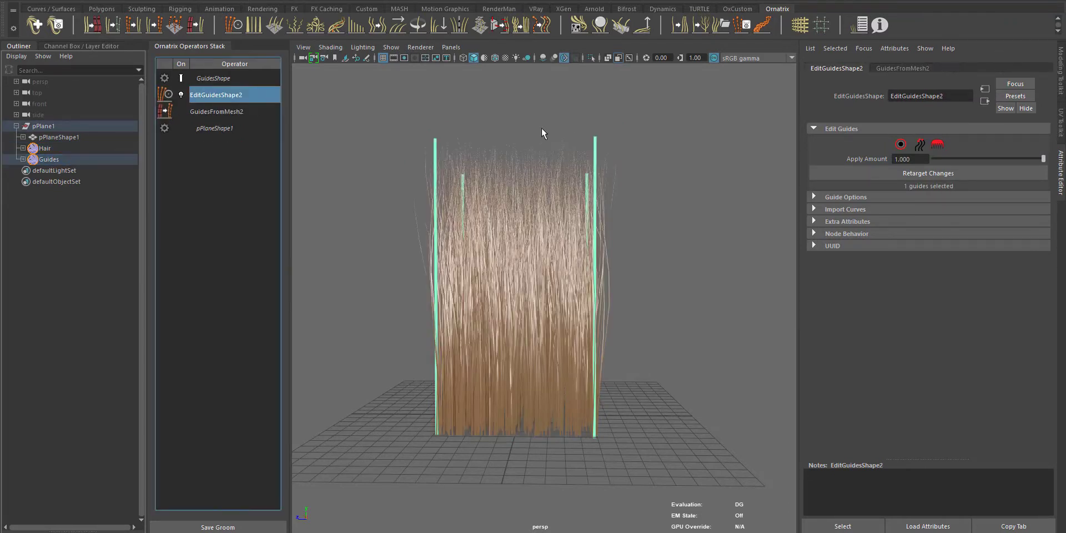
pyautogui.click(937, 145)
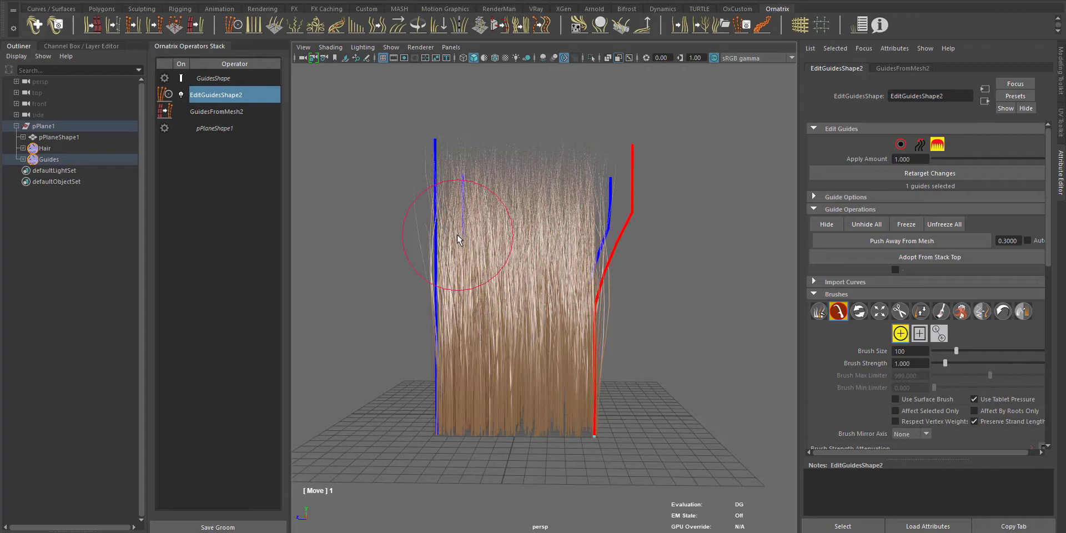
pyautogui.press('q')
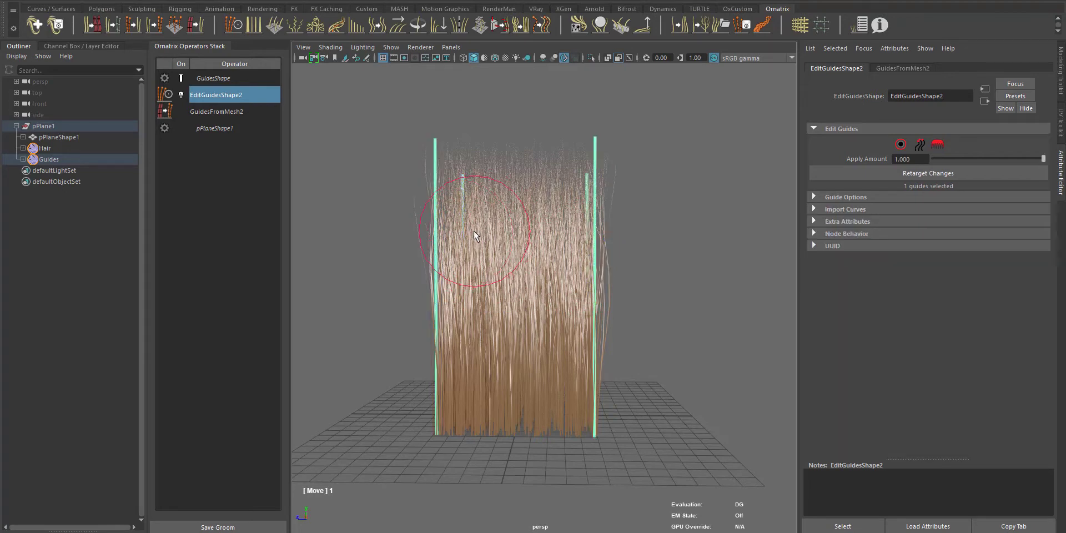
# Add an Adopt External Guides operator directly above Frizz1 in the Hair object's stack.
pyautogui.click(45, 149)
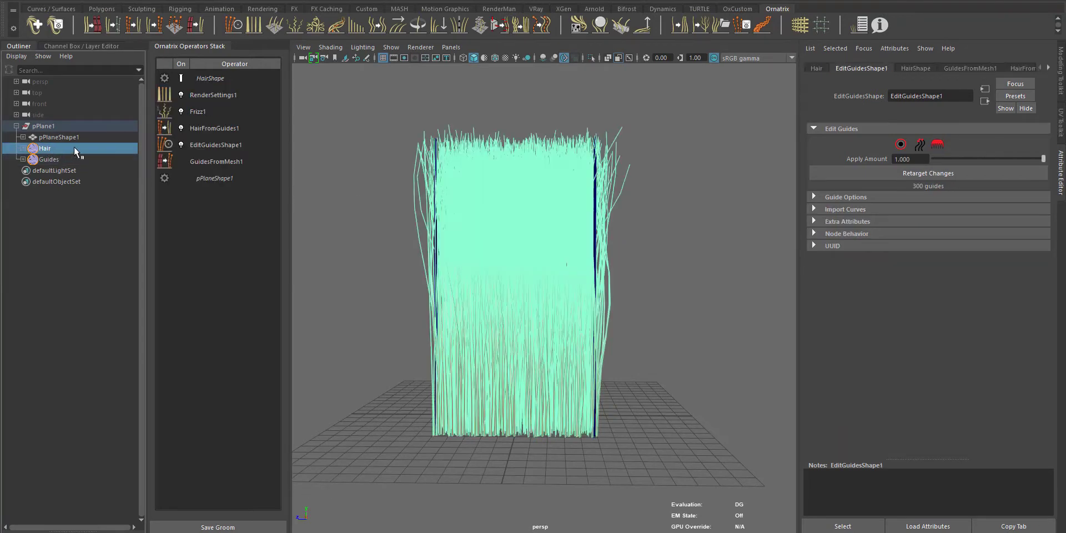
pyautogui.click(203, 113)
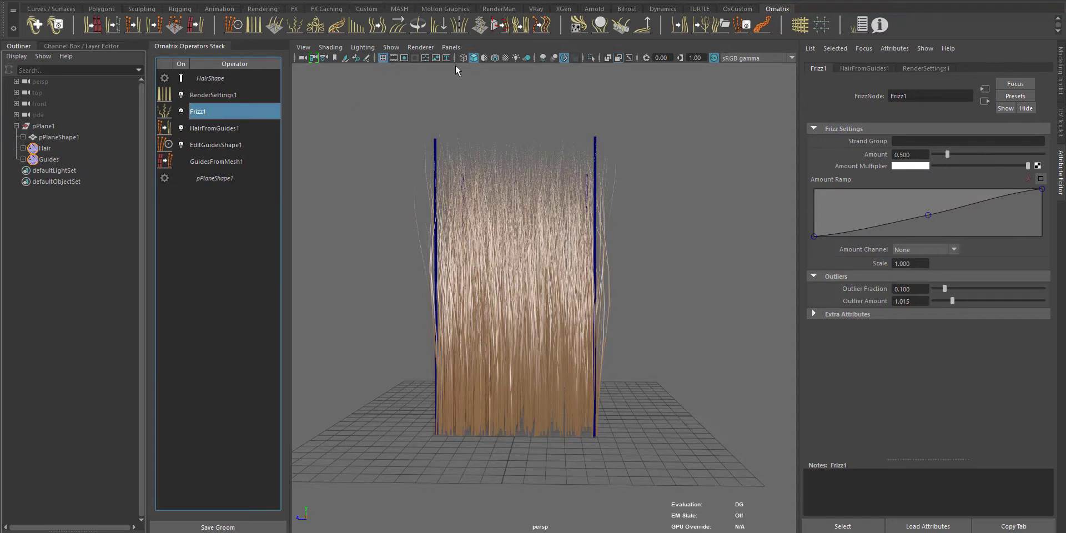
pyautogui.click(546, 31)
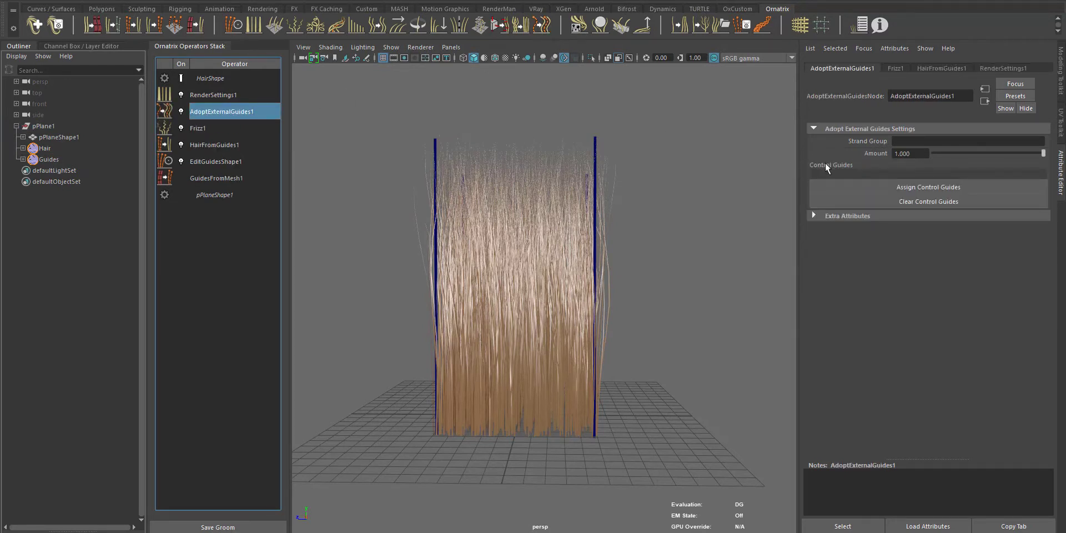
# Assign GuidesShape as the control guides of the AdoptExternalGuides1 operator.
pyautogui.click(881, 186)
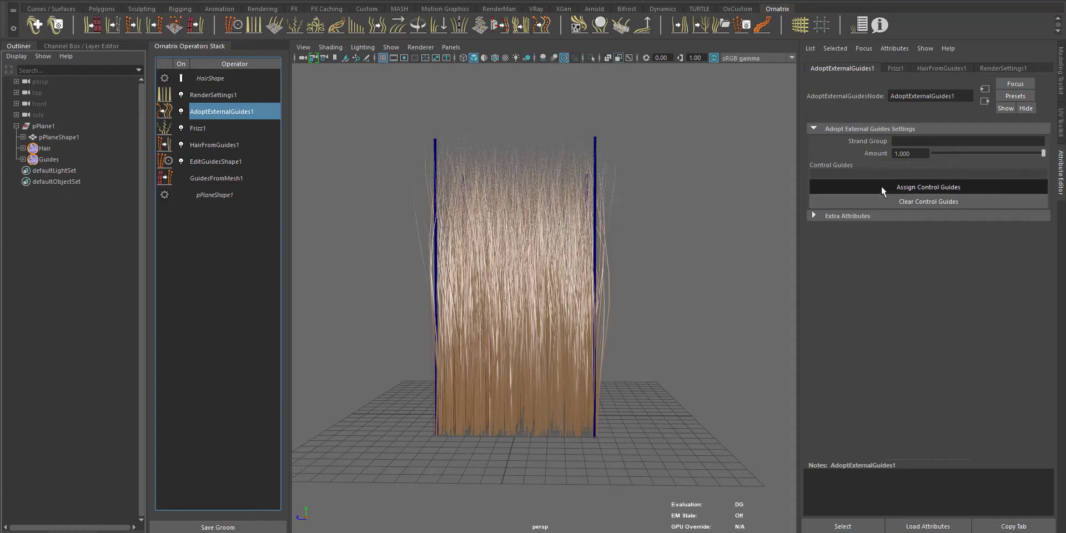
pyautogui.keyDown('alt'); pyautogui.moveTo(463, 172); pyautogui.dragTo(479, 240, button='middle'); pyautogui.keyUp('alt')
pyautogui.scroll(8, 502, 219)
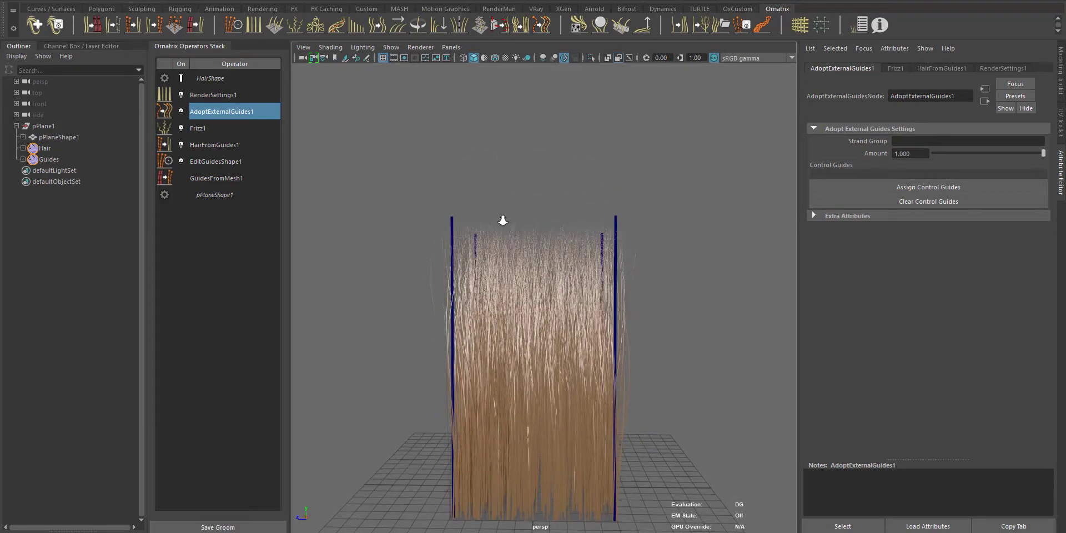
pyautogui.keyDown('alt'); pyautogui.moveTo(422, 184); pyautogui.dragTo(508, 276, button='middle'); pyautogui.keyUp('alt')
pyautogui.scroll(3, 420, 226)
pyautogui.scroll(2, 417, 225)
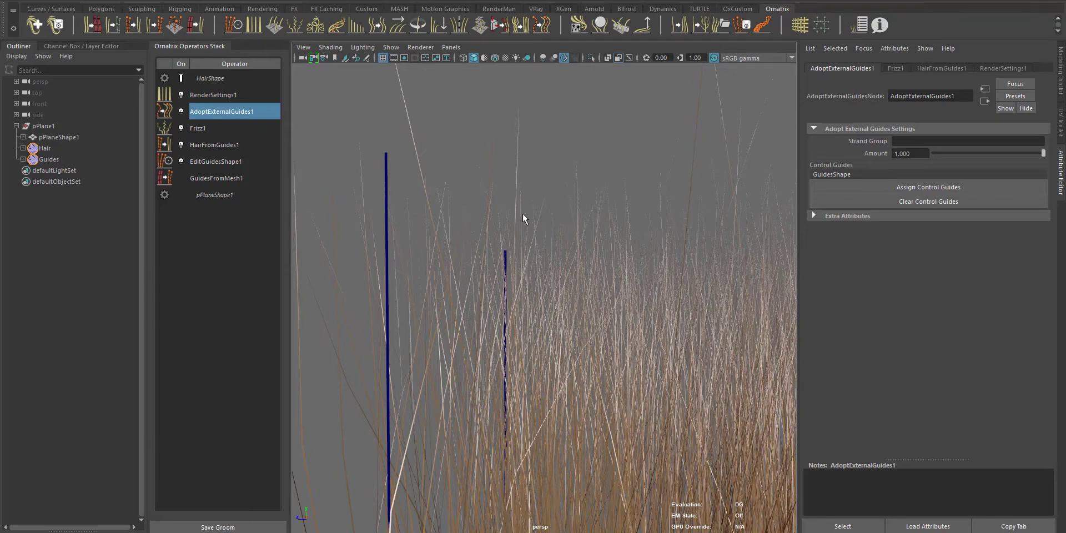
pyautogui.scroll(-8, 522, 217)
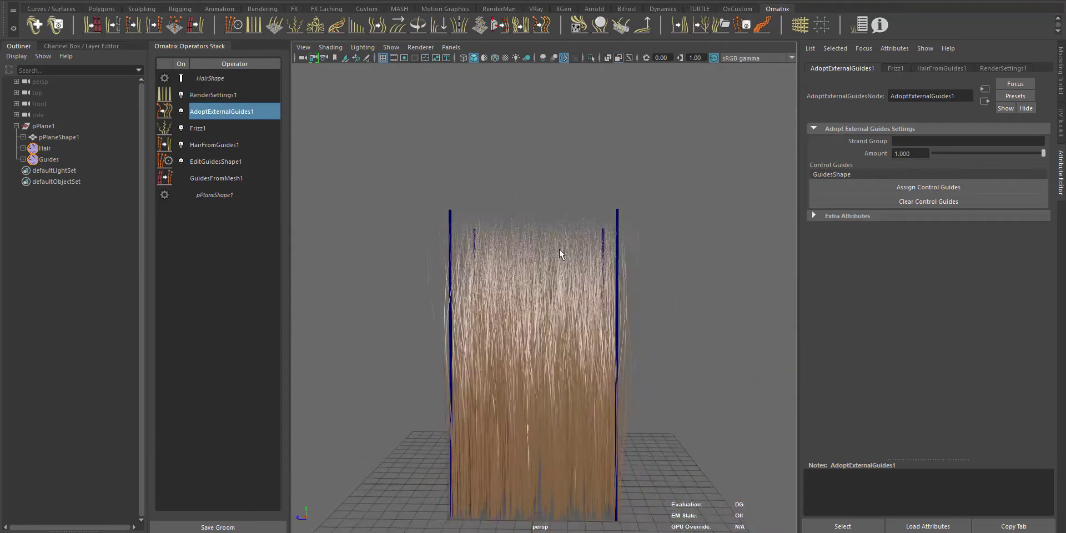
pyautogui.keyDown('alt'); pyautogui.moveTo(558, 248); pyautogui.dragTo(515, 213, button='middle'); pyautogui.keyUp('alt')
# Comb the four corner guides of the Guides object outward with the EditGuidesShape2 brush so they flare away from the plane.
pyautogui.click(49, 159)
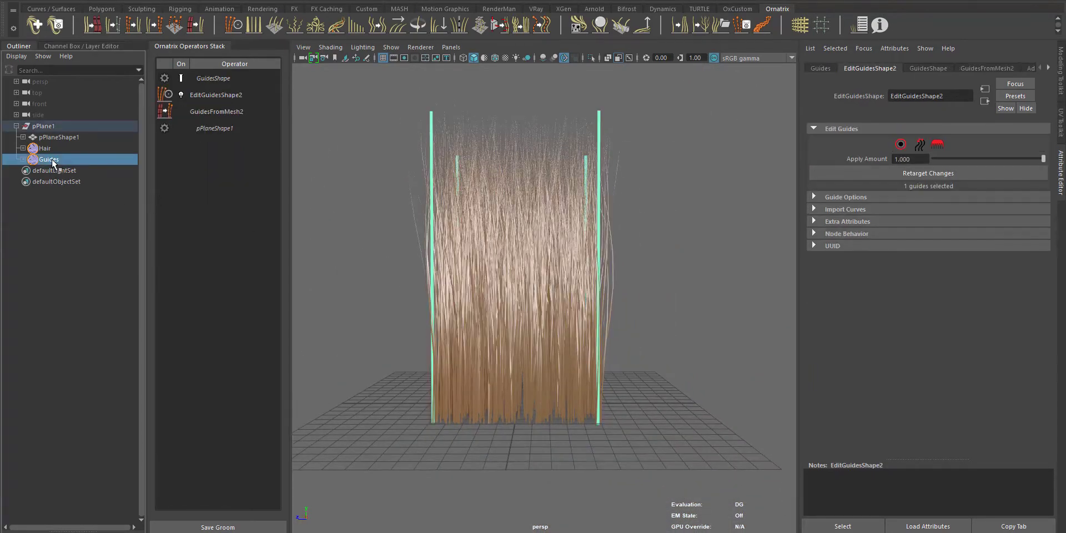
pyautogui.click(212, 98)
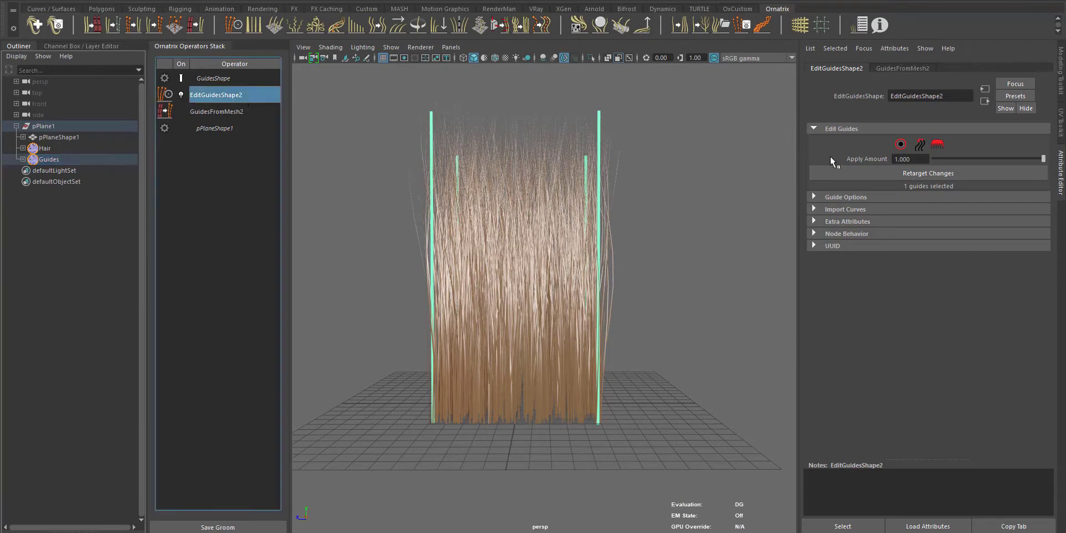
pyautogui.click(937, 145)
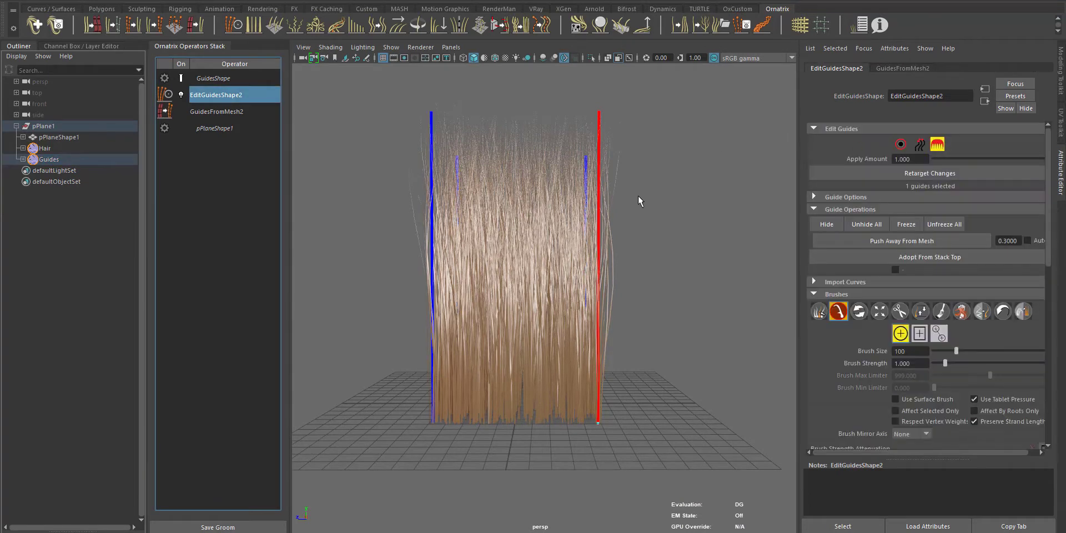
pyautogui.keyDown('alt'); pyautogui.moveTo(637, 196); pyautogui.dragTo(608, 229, button='middle'); pyautogui.keyUp('alt')
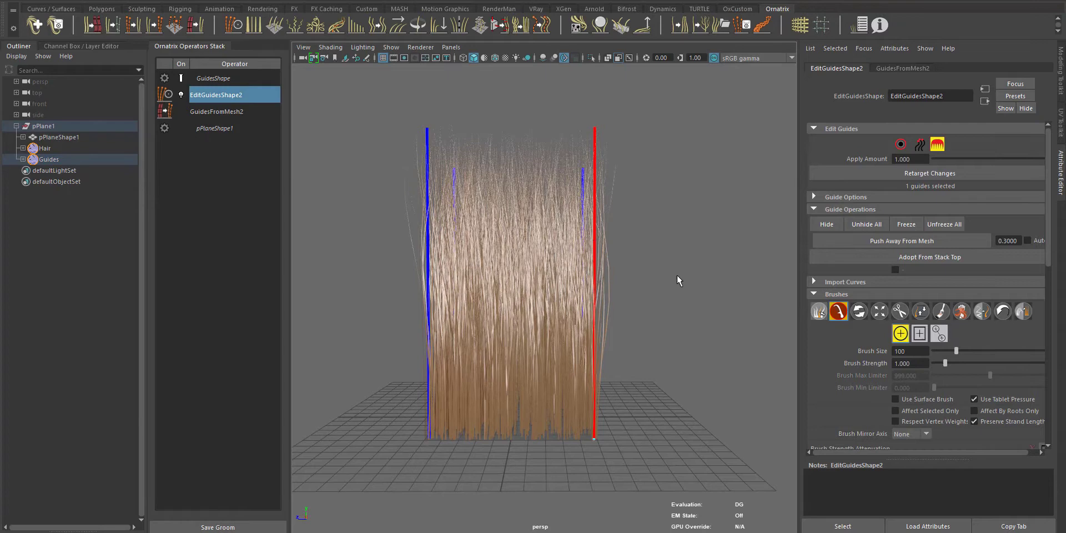
pyautogui.keyDown('alt'); pyautogui.moveTo(593, 264); pyautogui.dragTo(607, 267, button='middle'); pyautogui.keyUp('alt')
pyautogui.moveTo(590, 291)
pyautogui.mouseDown()
pyautogui.moveTo(608, 283)
pyautogui.moveTo(658, 308)
pyautogui.moveTo(649, 261)
pyautogui.moveTo(626, 244)
pyautogui.moveTo(638, 368)
pyautogui.moveTo(676, 212)
pyautogui.mouseUp()
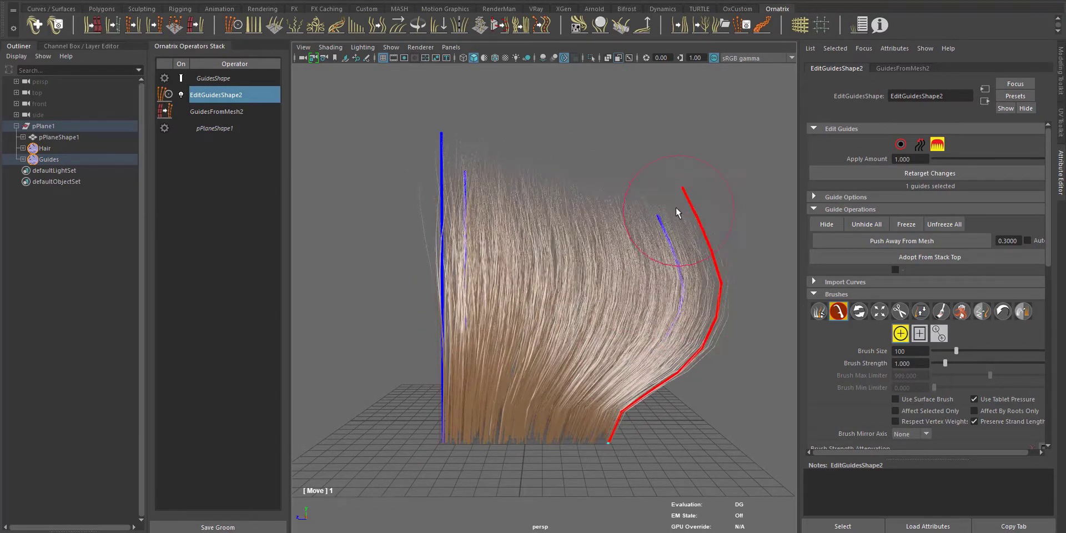
pyautogui.moveTo(485, 281)
pyautogui.mouseDown()
pyautogui.moveTo(422, 355)
pyautogui.moveTo(362, 209)
pyautogui.moveTo(438, 404)
pyautogui.moveTo(411, 409)
pyautogui.moveTo(521, 293)
pyautogui.moveTo(525, 325)
pyautogui.moveTo(488, 364)
pyautogui.moveTo(499, 352)
pyautogui.moveTo(490, 344)
pyautogui.moveTo(497, 349)
pyautogui.moveTo(451, 331)
pyautogui.moveTo(502, 305)
pyautogui.moveTo(604, 289)
pyautogui.moveTo(667, 195)
pyautogui.moveTo(585, 272)
pyautogui.moveTo(645, 286)
pyautogui.moveTo(534, 288)
pyautogui.mouseUp()
pyautogui.keyDown('alt'); pyautogui.moveTo(568, 329); pyautogui.dragTo(504, 285); pyautogui.keyUp('alt')
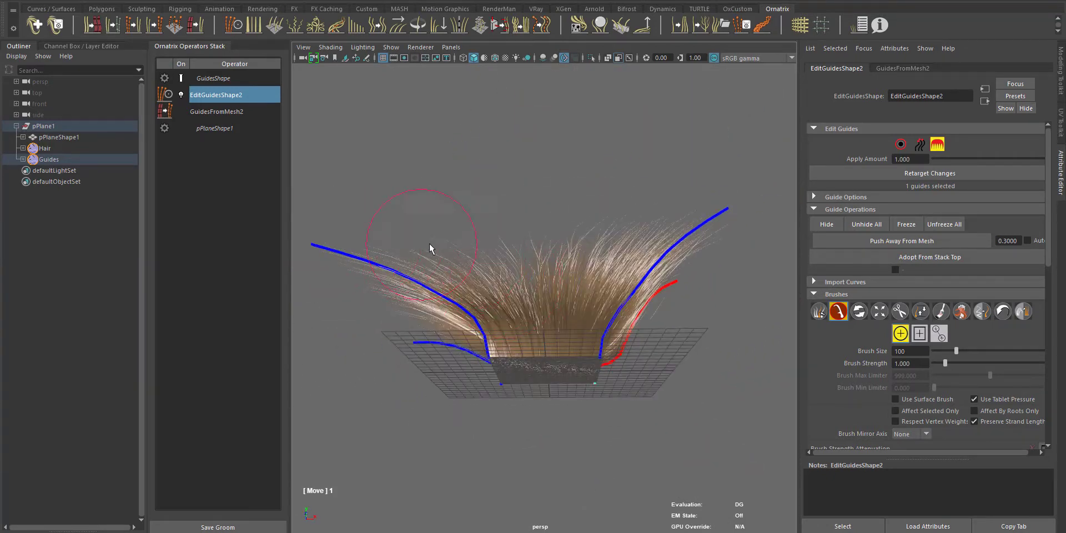
pyautogui.press('q')
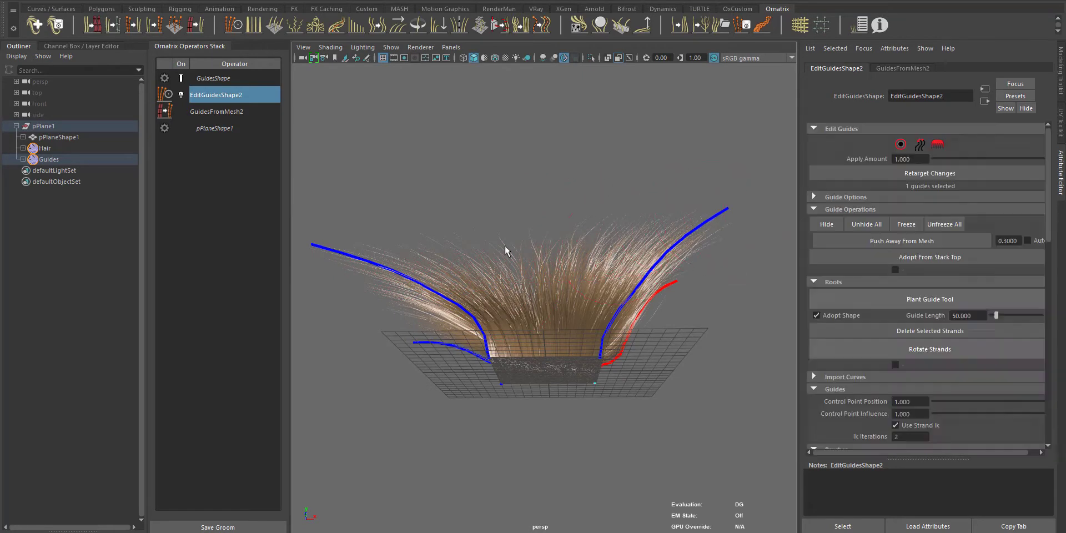
# Set the Viewport Count Fraction of the Hair object's HairFromGuides1 operator to 1.000.
pyautogui.keyDown('alt'); pyautogui.moveTo(366, 223); pyautogui.dragTo(349, 232); pyautogui.keyUp('alt')
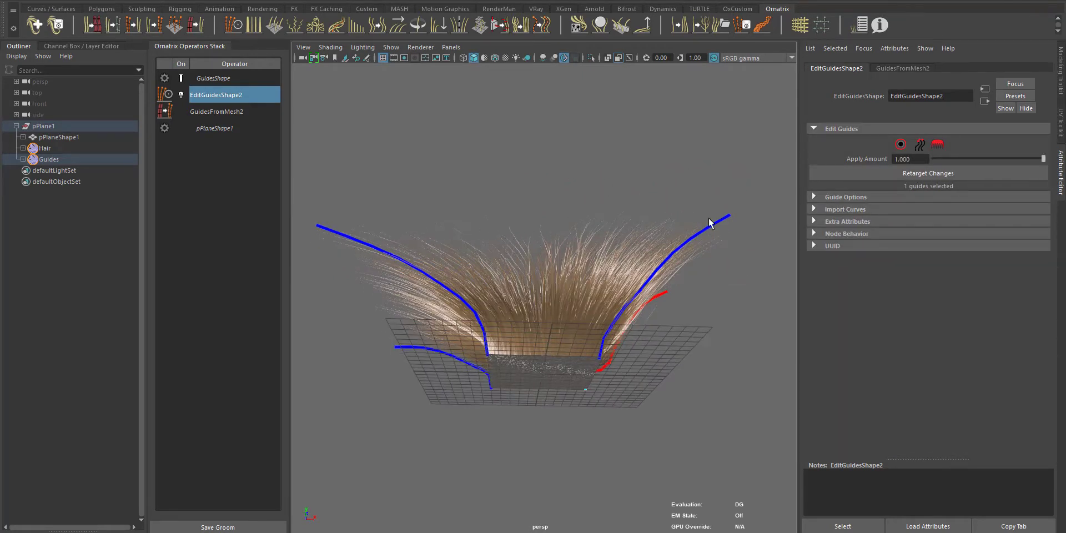
pyautogui.keyDown('alt'); pyautogui.moveTo(710, 223); pyautogui.dragTo(435, 209); pyautogui.keyUp('alt')
pyautogui.keyDown('alt'); pyautogui.moveTo(614, 209); pyautogui.dragTo(476, 228); pyautogui.keyUp('alt')
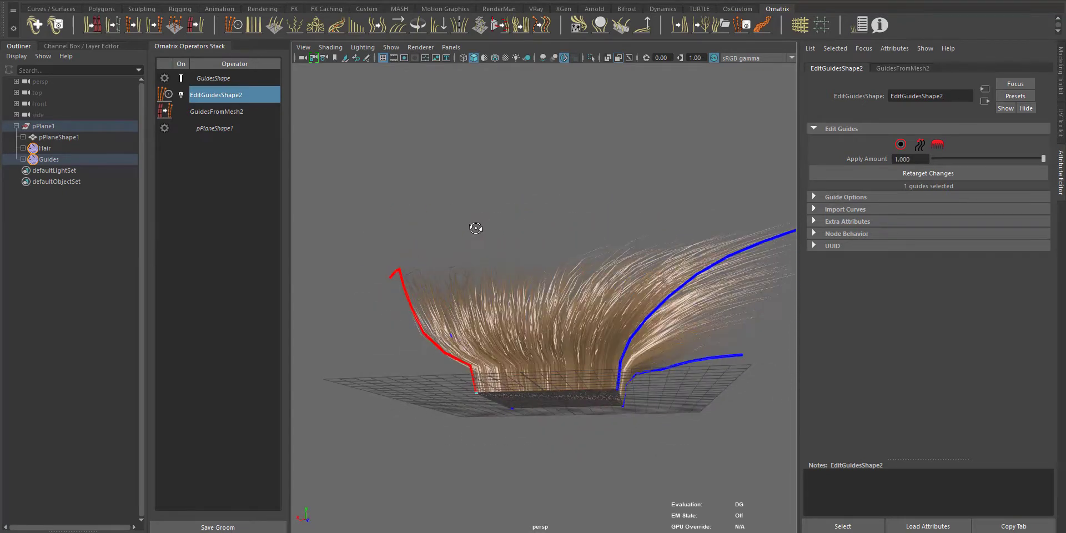
pyautogui.keyDown('alt'); pyautogui.moveTo(766, 221); pyautogui.dragTo(367, 231); pyautogui.keyUp('alt')
pyautogui.click(45, 148)
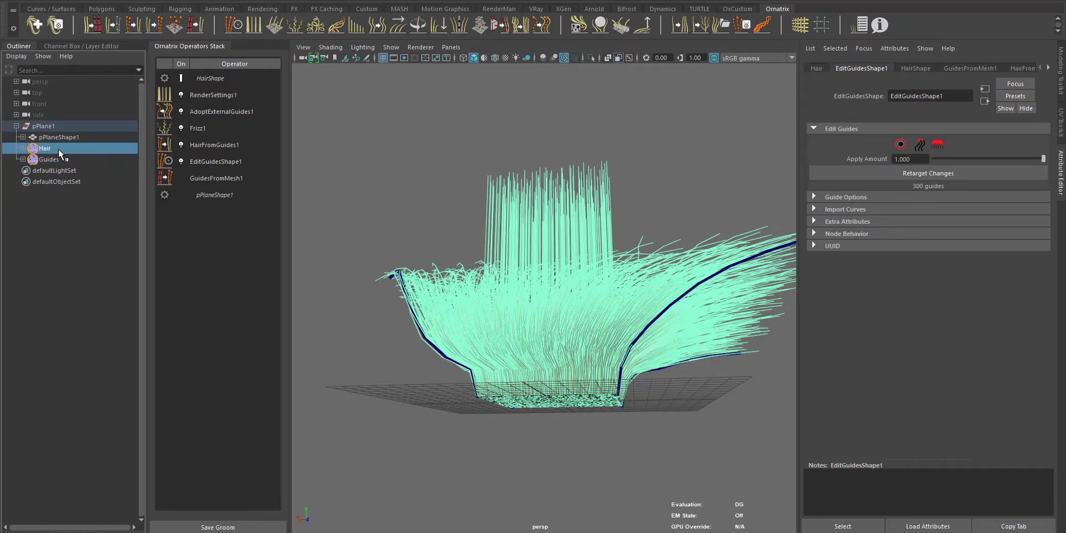
pyautogui.click(220, 144)
pyautogui.keyDown('alt'); pyautogui.moveTo(547, 244); pyautogui.dragTo(577, 184); pyautogui.keyUp('alt')
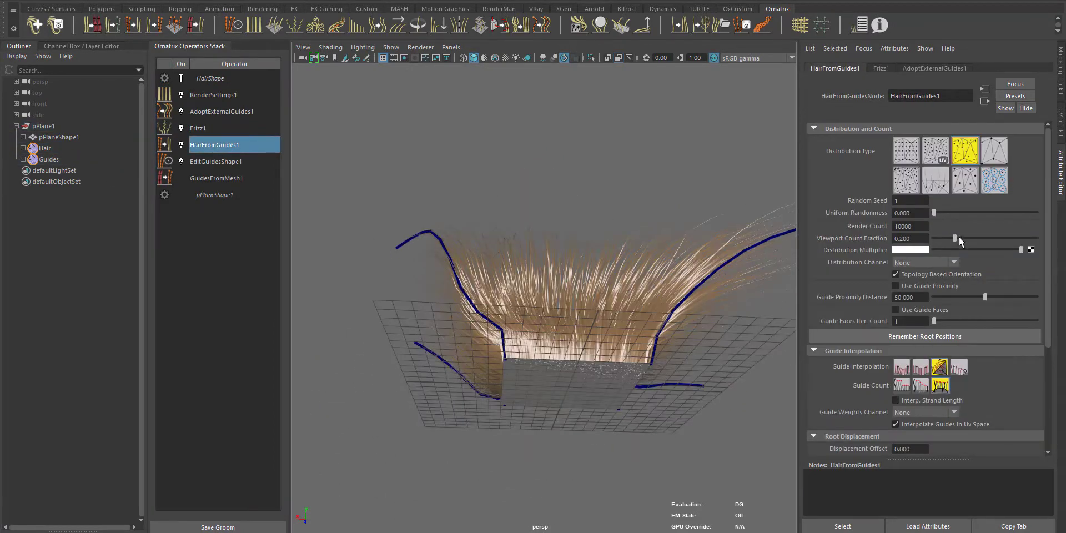
pyautogui.moveTo(959, 237); pyautogui.dragTo(1021, 241)
# Switch HairFromGuides1 to its eighth distribution type and to the second guide interpolation and guide count options.
pyautogui.keyDown('alt'); pyautogui.moveTo(615, 246); pyautogui.dragTo(489, 311); pyautogui.keyUp('alt')
pyautogui.click(994, 180)
pyautogui.keyDown('alt'); pyautogui.moveTo(597, 300); pyautogui.dragTo(613, 251); pyautogui.keyUp('alt')
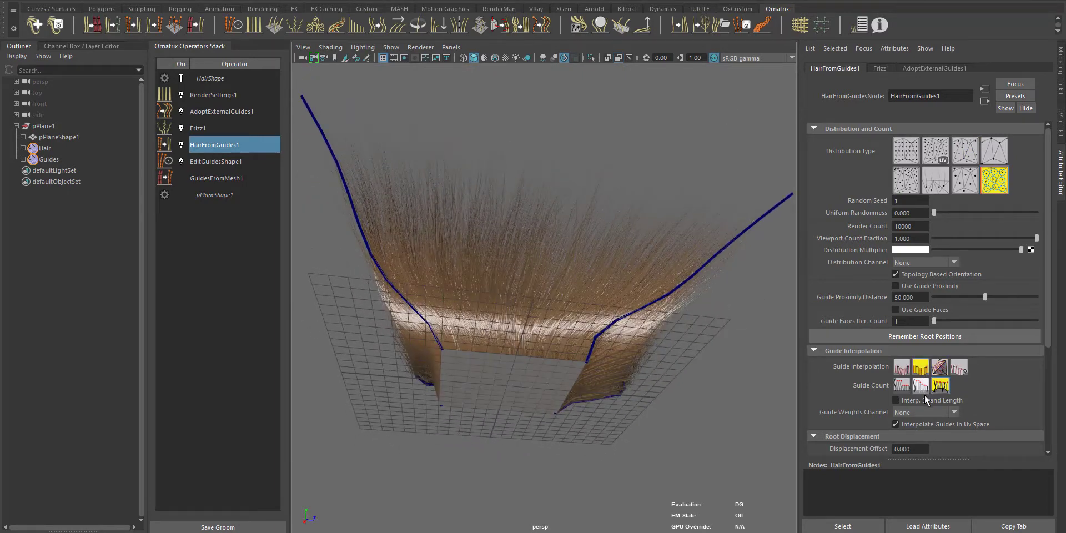
pyautogui.click(920, 386)
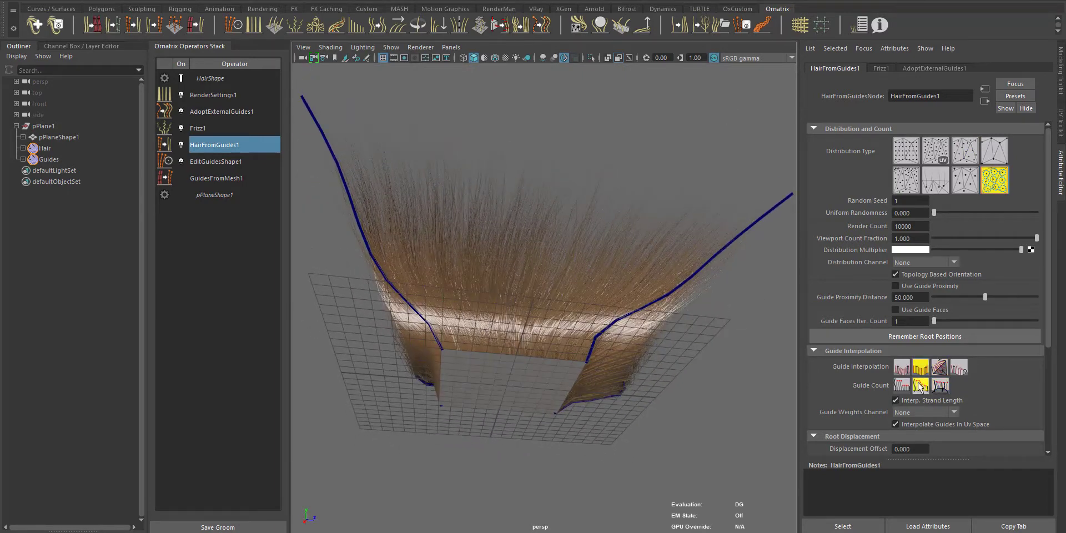
# Preview the influence of AdoptExternalGuides1 on the hair by lowering its Amount to zero and raising it back to full.
pyautogui.keyDown('alt'); pyautogui.moveTo(549, 267); pyautogui.dragTo(394, 209); pyautogui.keyUp('alt')
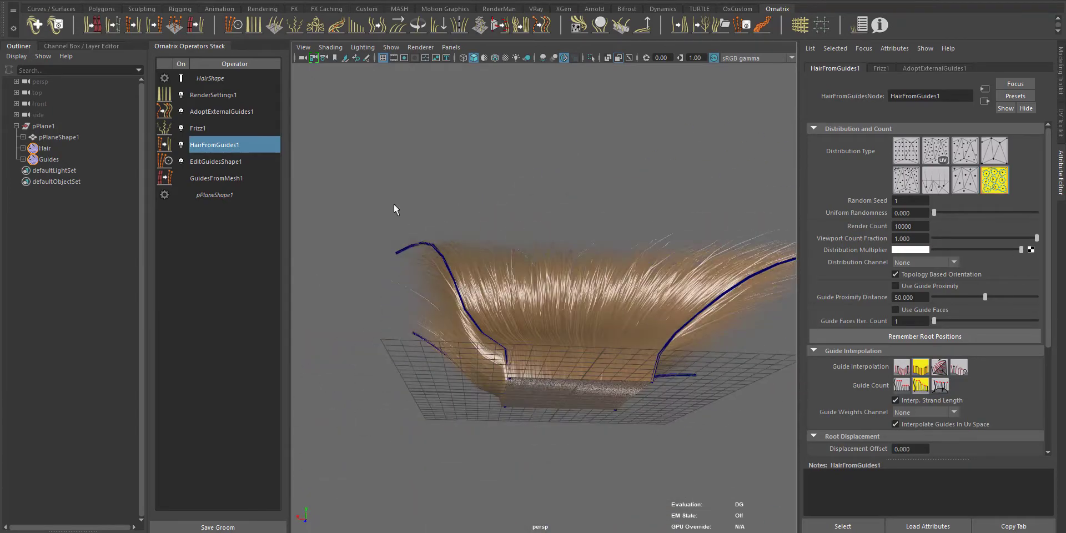
pyautogui.click(238, 114)
pyautogui.keyDown('alt'); pyautogui.moveTo(476, 183); pyautogui.dragTo(555, 250); pyautogui.keyUp('alt')
pyautogui.moveTo(1041, 152); pyautogui.dragTo(884, 156)
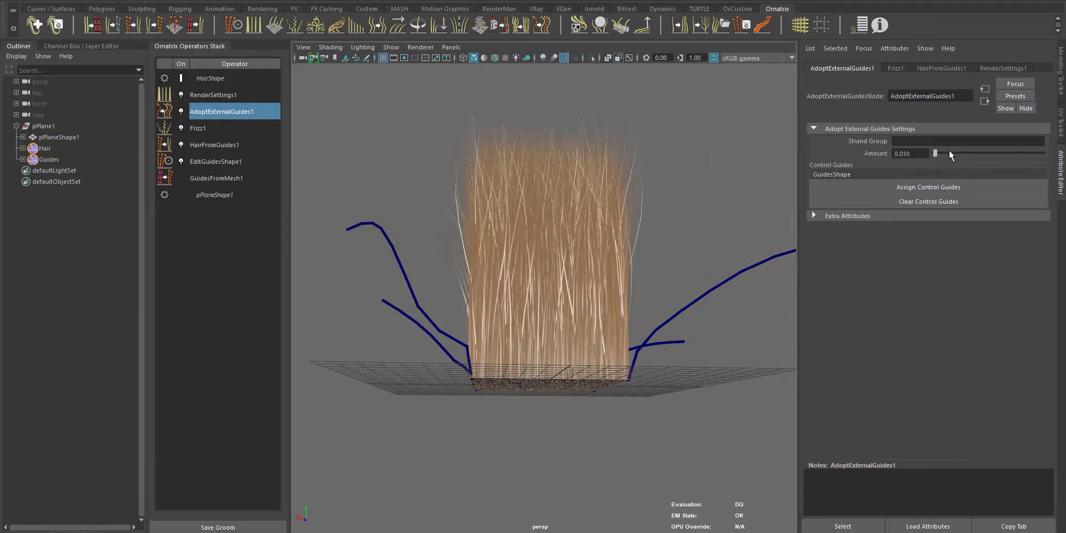
pyautogui.moveTo(949, 154); pyautogui.dragTo(1046, 154)
# Set the Outlier Amount of the Hair object's Frizz1 operator to 0.892.
pyautogui.keyDown('alt'); pyautogui.moveTo(769, 190); pyautogui.dragTo(647, 214); pyautogui.keyUp('alt')
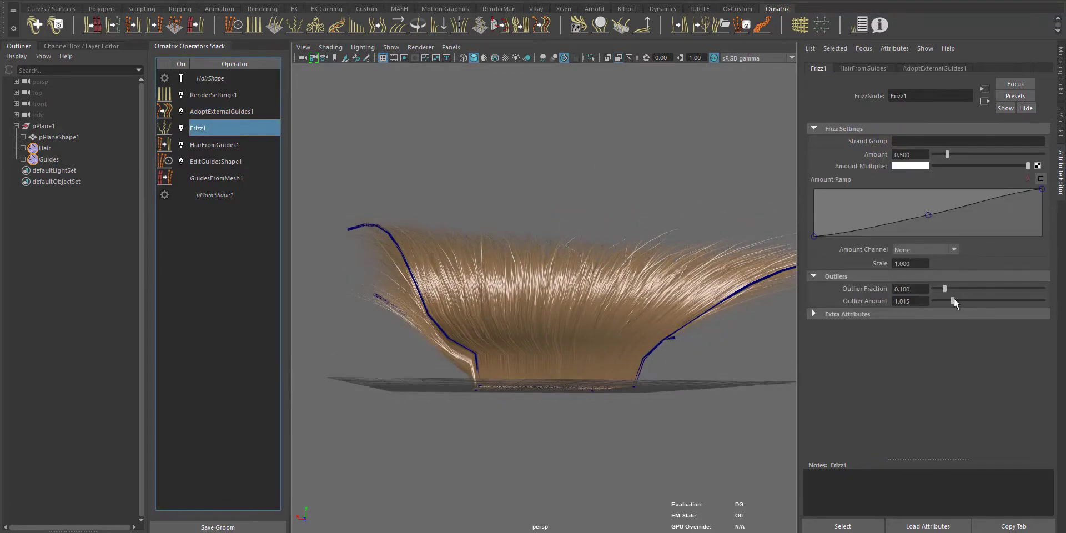
pyautogui.moveTo(953, 300)
pyautogui.mouseDown()
pyautogui.moveTo(944, 300)
pyautogui.moveTo(977, 299)
pyautogui.moveTo(950, 305)
pyautogui.mouseUp()
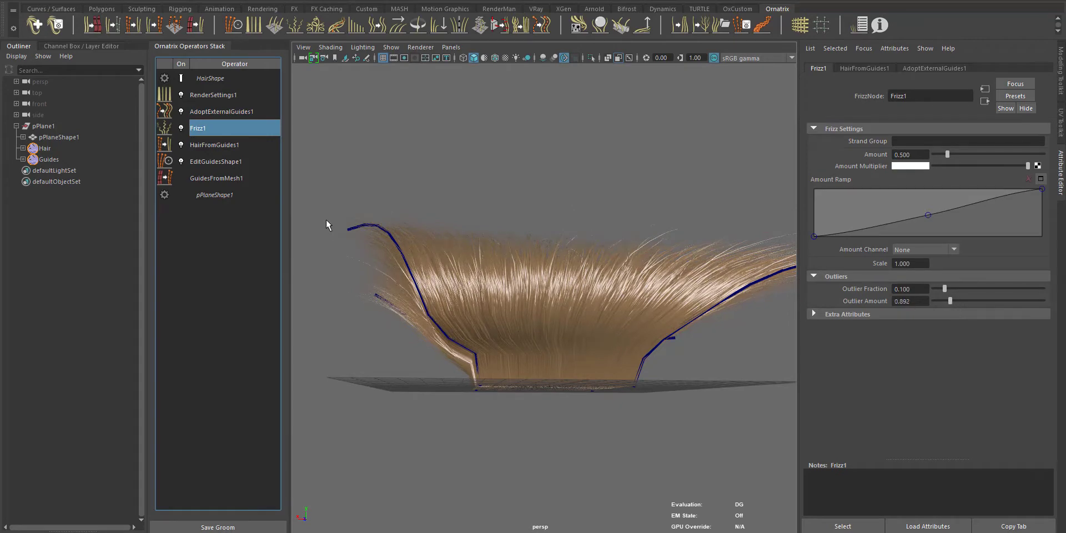
pyautogui.keyDown('alt'); pyautogui.moveTo(326, 225); pyautogui.dragTo(349, 183); pyautogui.keyUp('alt')
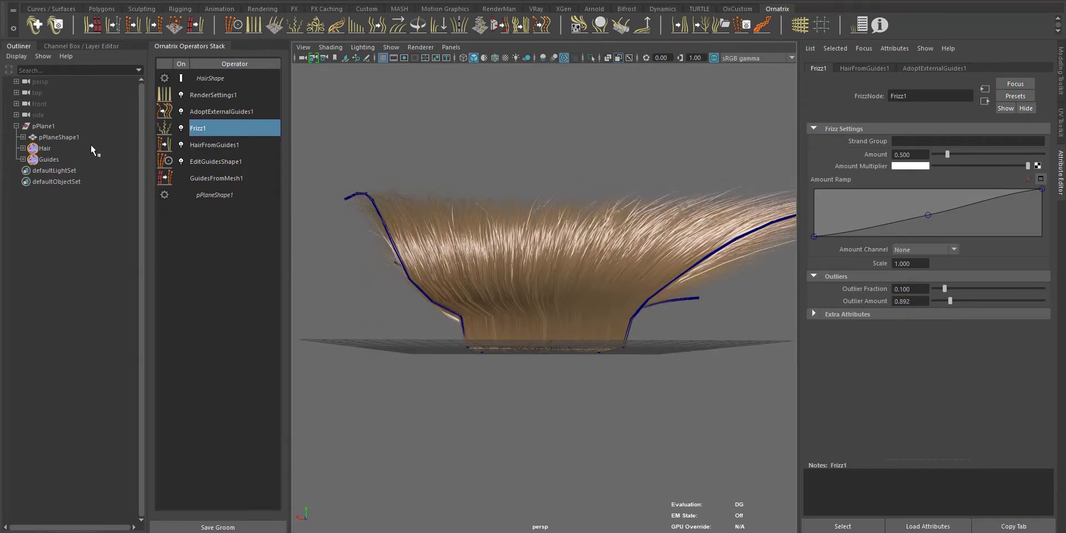
# Add a Moov Physics operator to the Guides object and replace its settings with the MoovPhysics_Stable preset.
pyautogui.click(44, 149)
pyautogui.keyDown('alt'); pyautogui.moveTo(397, 146); pyautogui.dragTo(387, 146); pyautogui.keyUp('alt')
pyautogui.click(47, 159)
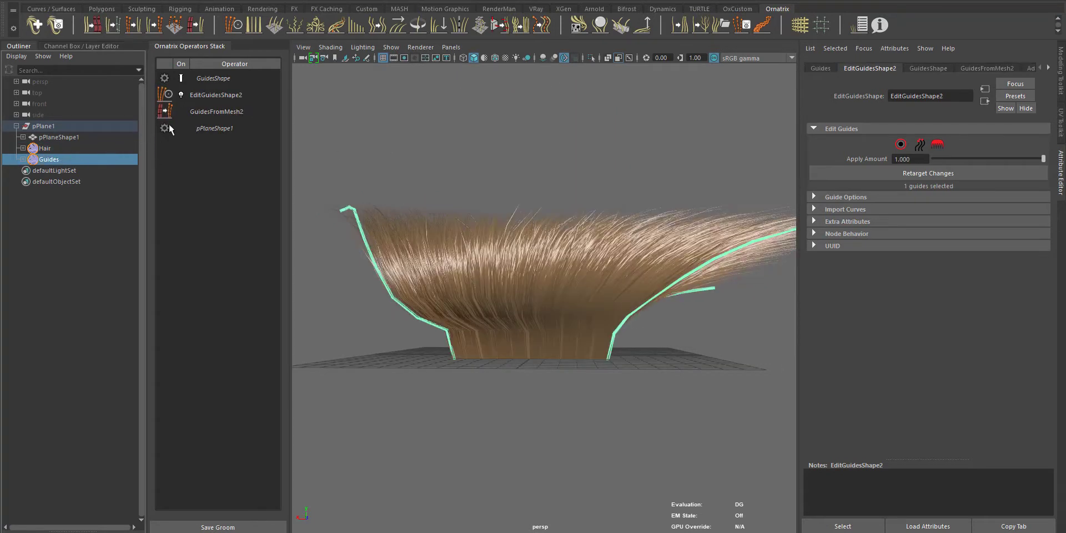
pyautogui.keyDown('alt'); pyautogui.moveTo(392, 146); pyautogui.dragTo(390, 151); pyautogui.keyUp('alt')
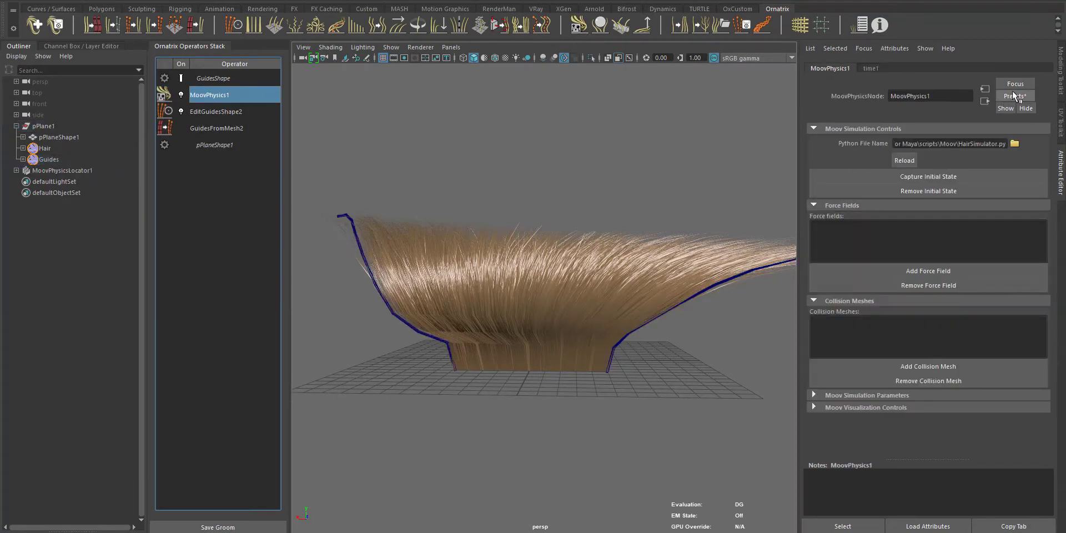
pyautogui.moveTo(970, 129)
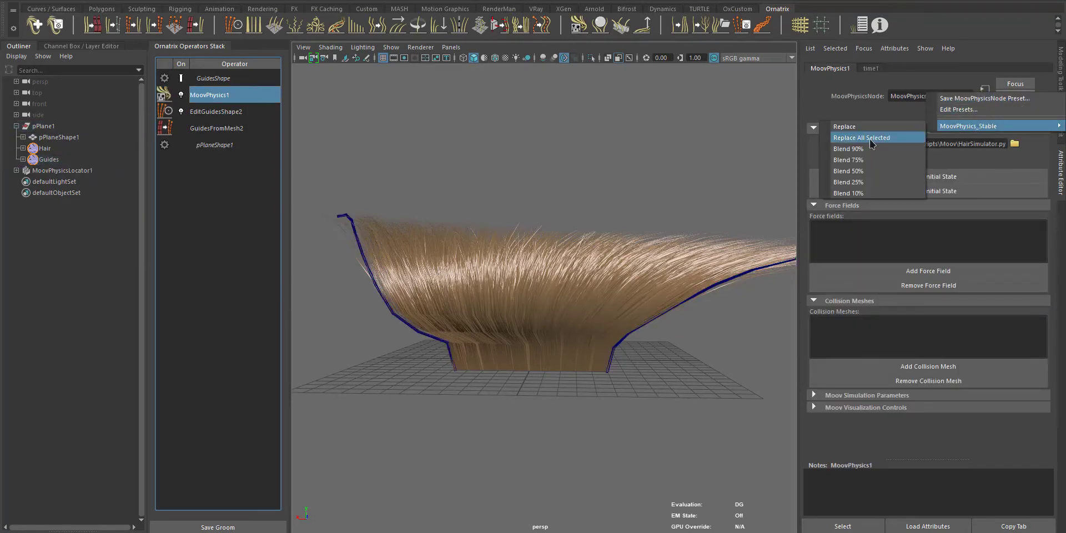
pyautogui.click(869, 139)
# Play the Moov simulation and examine from several sides how the dense hair follows the simulated guides.
pyautogui.keyDown('alt'); pyautogui.moveTo(544, 235); pyautogui.dragTo(544, 229); pyautogui.keyUp('alt')
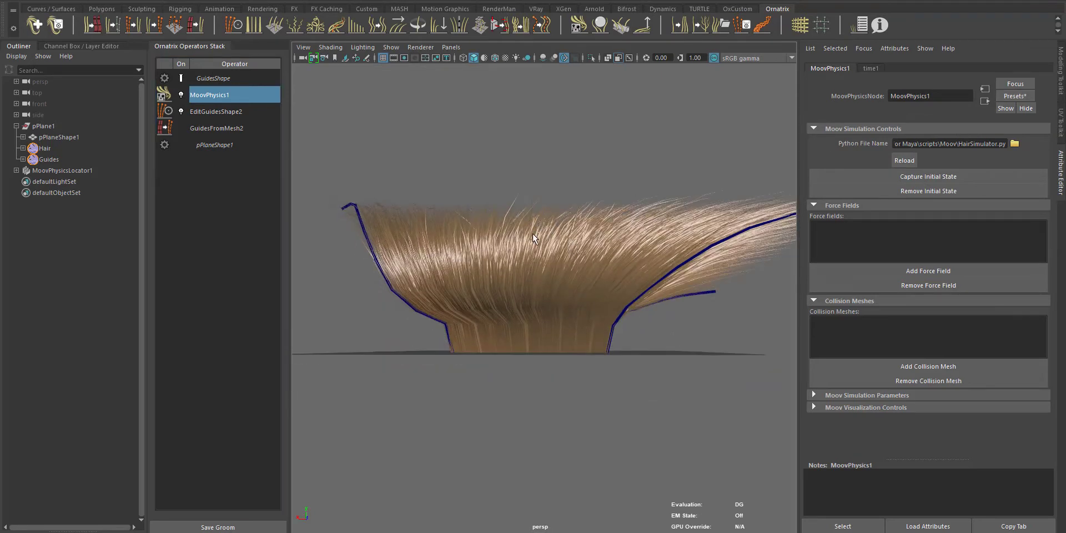
pyautogui.scroll(-1, 532, 234)
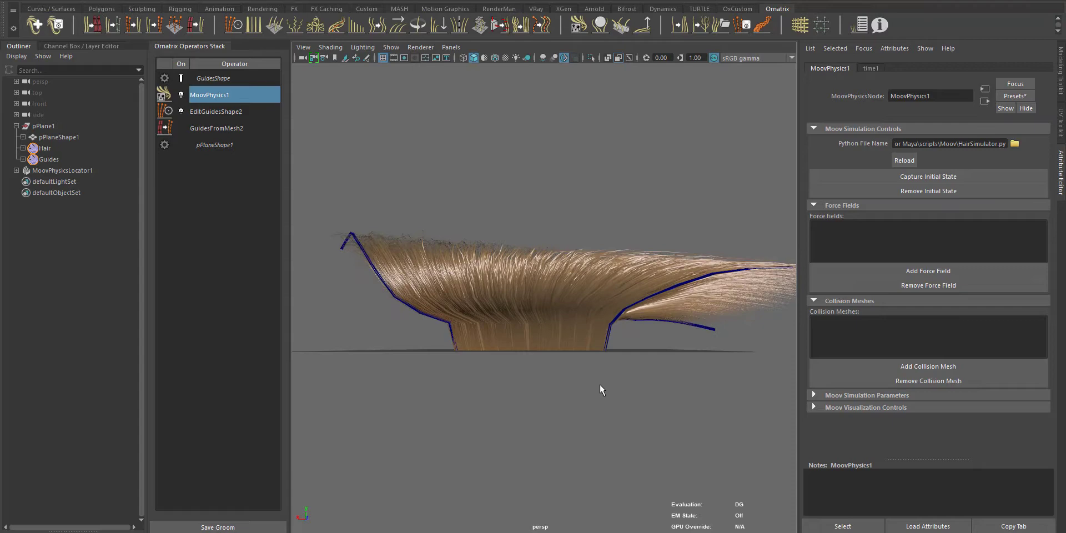
pyautogui.keyDown('alt'); pyautogui.moveTo(600, 384); pyautogui.dragTo(497, 399); pyautogui.keyUp('alt')
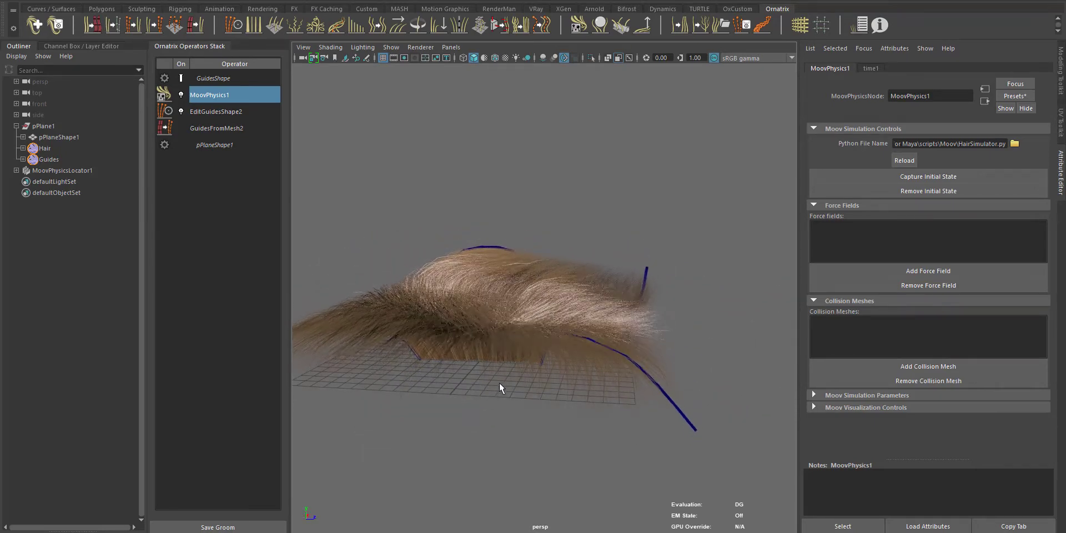
pyautogui.keyDown('alt'); pyautogui.moveTo(523, 375); pyautogui.dragTo(629, 375); pyautogui.keyUp('alt')
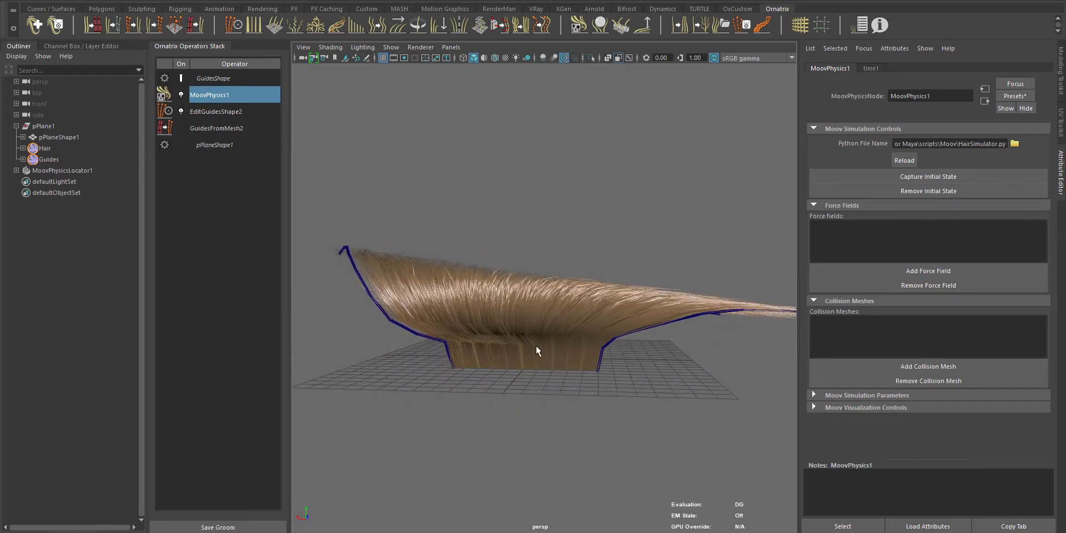
pyautogui.keyDown('alt'); pyautogui.moveTo(535, 346); pyautogui.dragTo(583, 314); pyautogui.keyUp('alt')
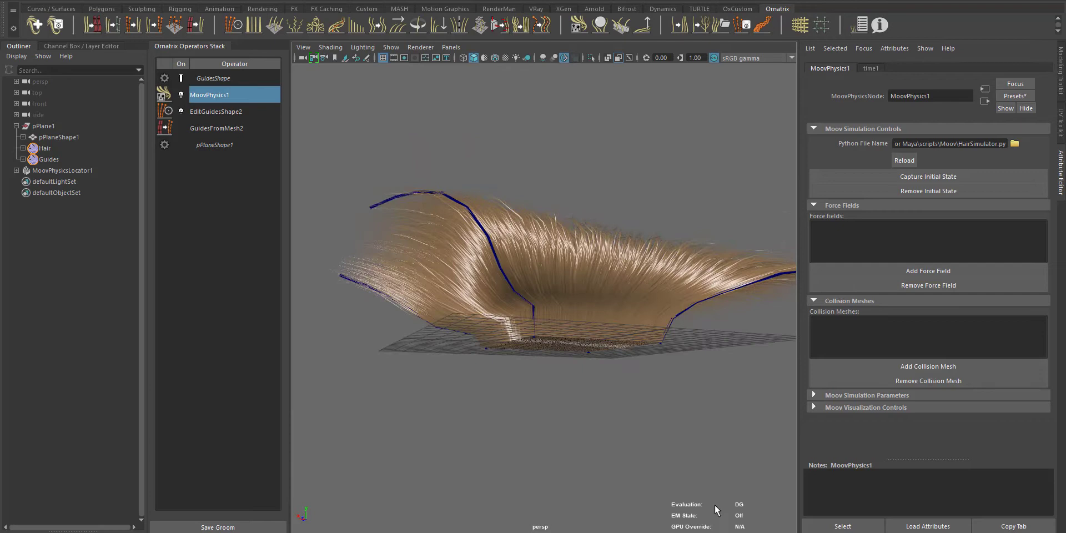
# Bake the Hair object's operators below AdoptExternalGuides1 into a baked hair operator and set its Display Fraction to 1.000.
pyautogui.click(65, 149)
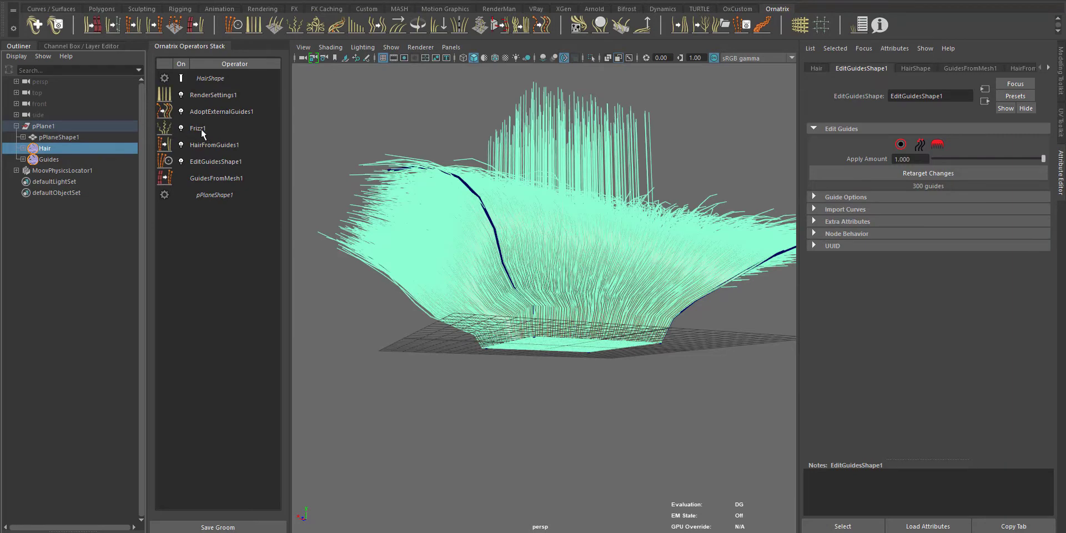
pyautogui.click(235, 158)
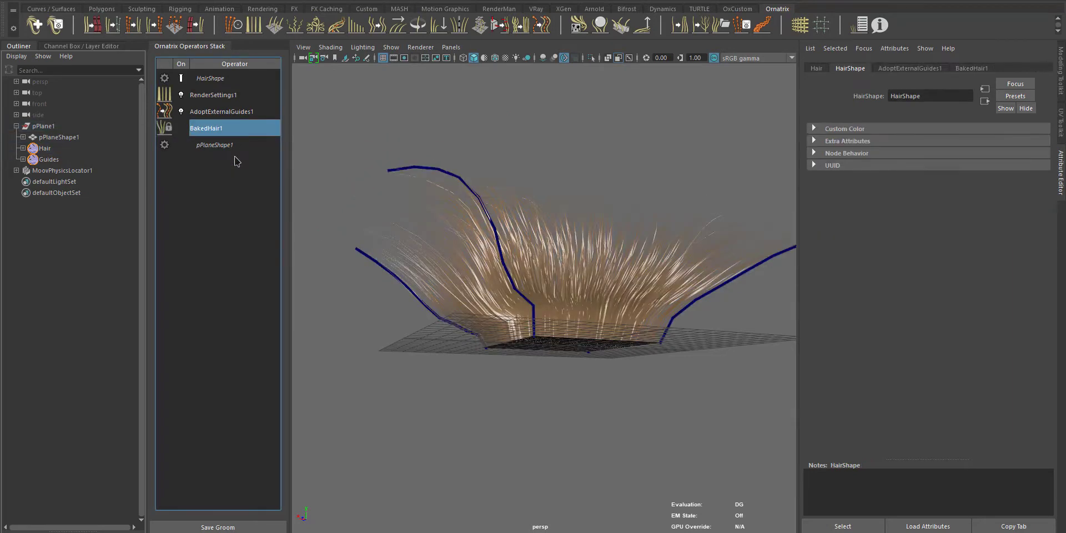
pyautogui.keyDown('alt'); pyautogui.moveTo(525, 195); pyautogui.dragTo(645, 202); pyautogui.keyUp('alt')
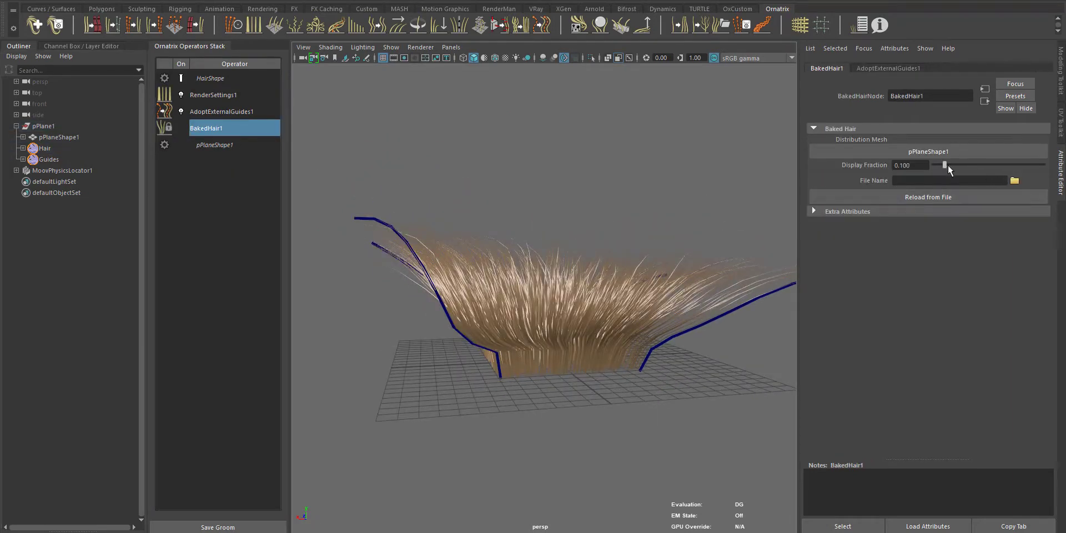
pyautogui.moveTo(954, 165); pyautogui.dragTo(1042, 165)
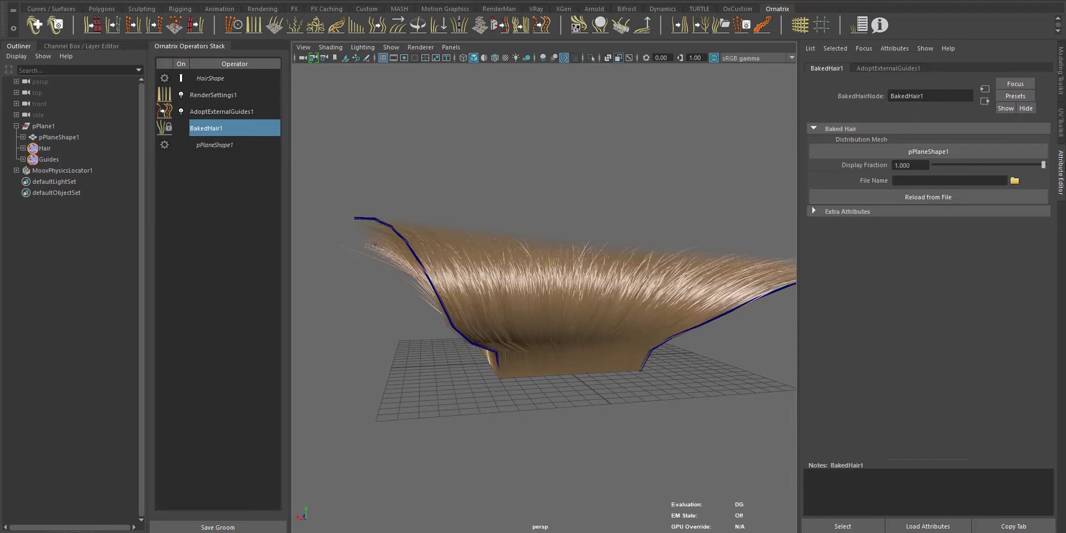
# Collapse the Outliner and the Attribute Editor to enlarge the viewport around the hair.
pyautogui.keyDown('alt'); pyautogui.moveTo(785, 250); pyautogui.dragTo(574, 367); pyautogui.keyUp('alt')
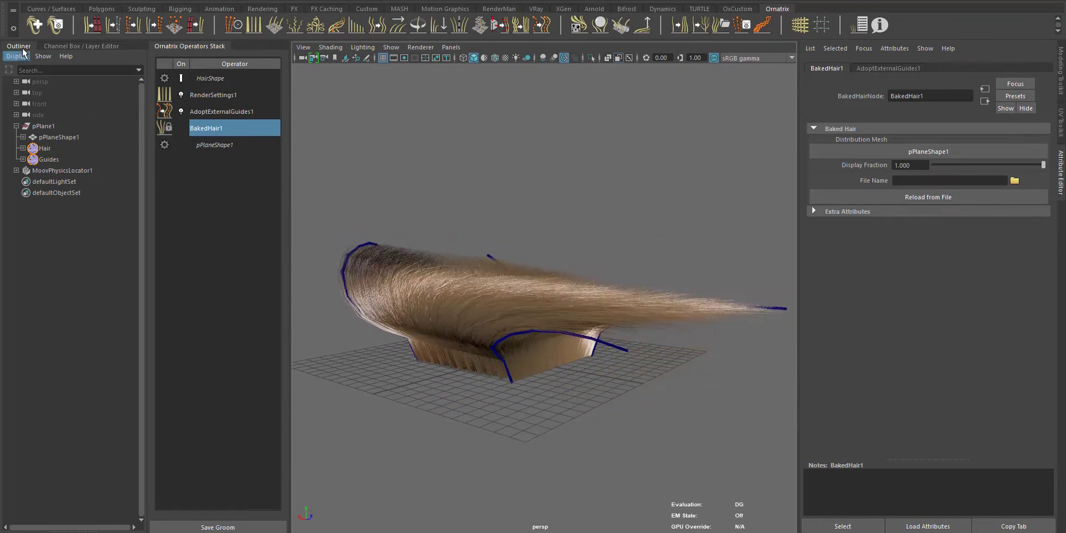
pyautogui.moveTo(19, 47); pyautogui.dragTo(66, 60)
pyautogui.keyDown('alt'); pyautogui.moveTo(483, 275); pyautogui.dragTo(450, 265); pyautogui.keyUp('alt')
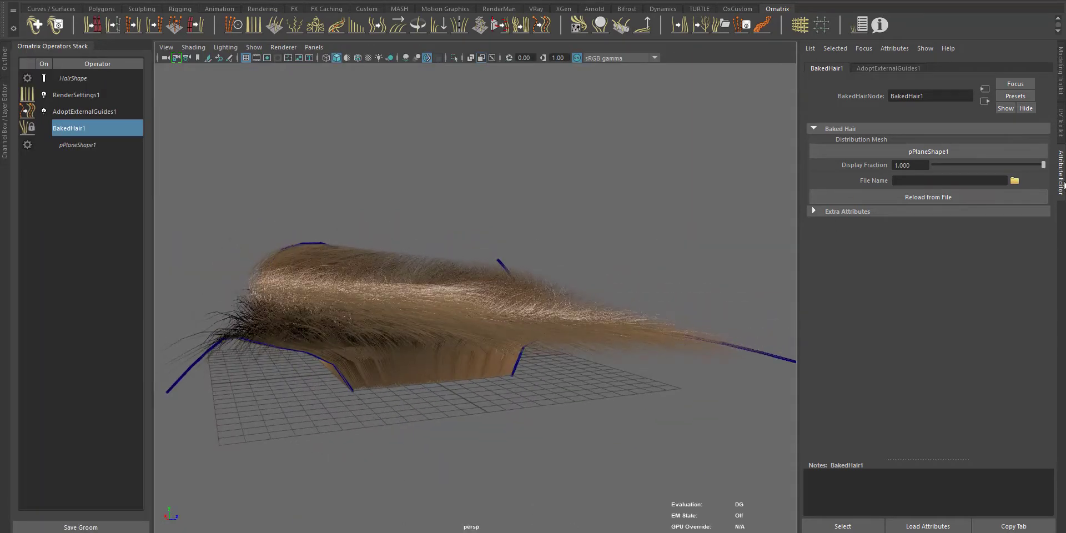
pyautogui.click(1059, 180)
# Turn on screen-space ambient occlusion in the viewport and view the simulated hair from above.
pyautogui.moveTo(613, 271)
pyautogui.keyDown('alt'); pyautogui.mouseDown()
pyautogui.moveTo(573, 274)
pyautogui.moveTo(525, 231)
pyautogui.moveTo(551, 222)
pyautogui.moveTo(535, 240)
pyautogui.moveTo(516, 200)
pyautogui.mouseUp(); pyautogui.keyUp('alt')
pyautogui.click(450, 57)
pyautogui.keyDown('alt'); pyautogui.moveTo(484, 98); pyautogui.dragTo(463, 143); pyautogui.keyUp('alt')
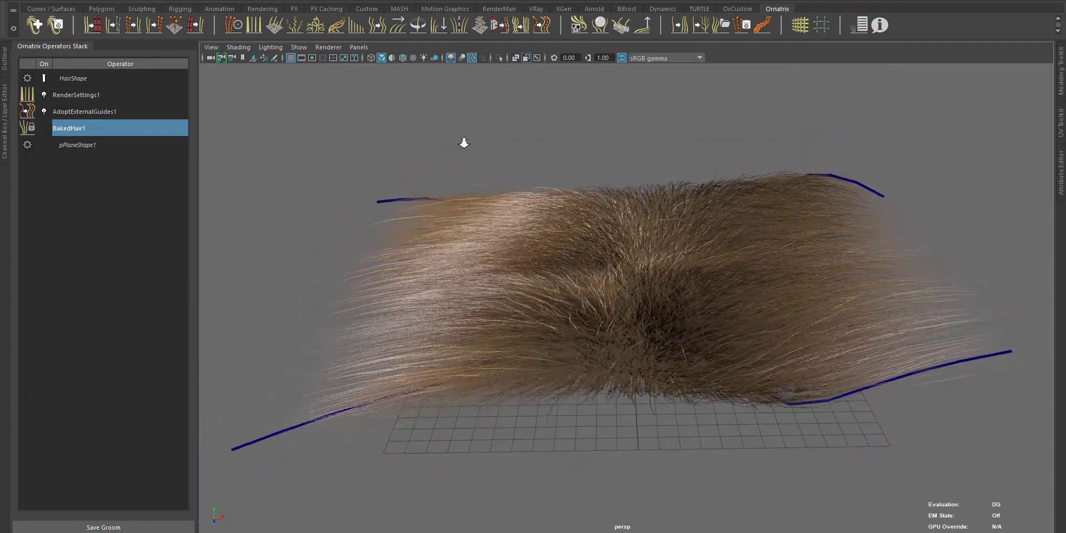